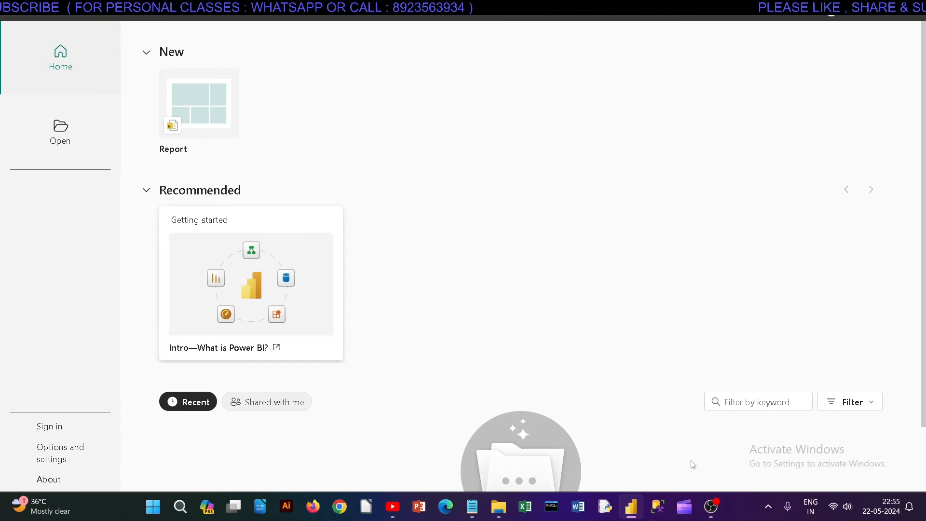
Step: Search Windows for "power bi" to locate the Power BI Desktop app
left_click(181, 506)
left_click(180, 507)
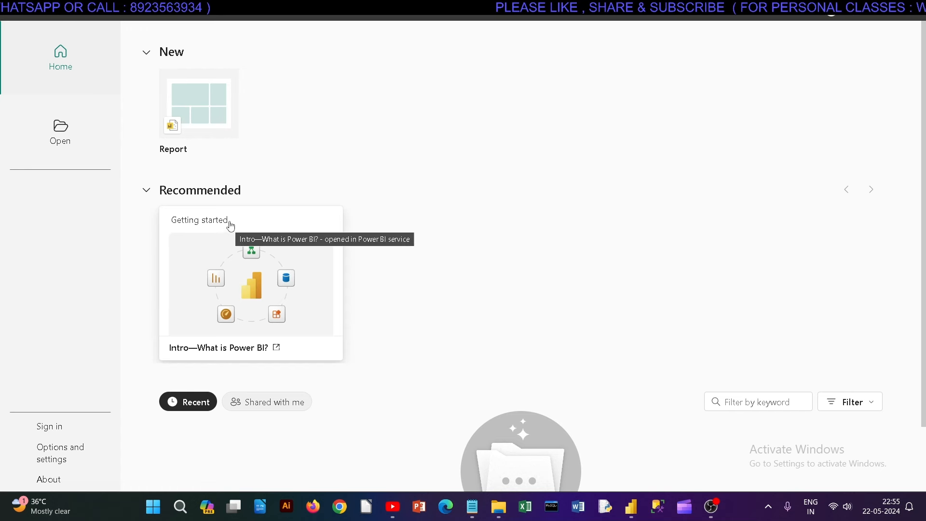
left_click(188, 508)
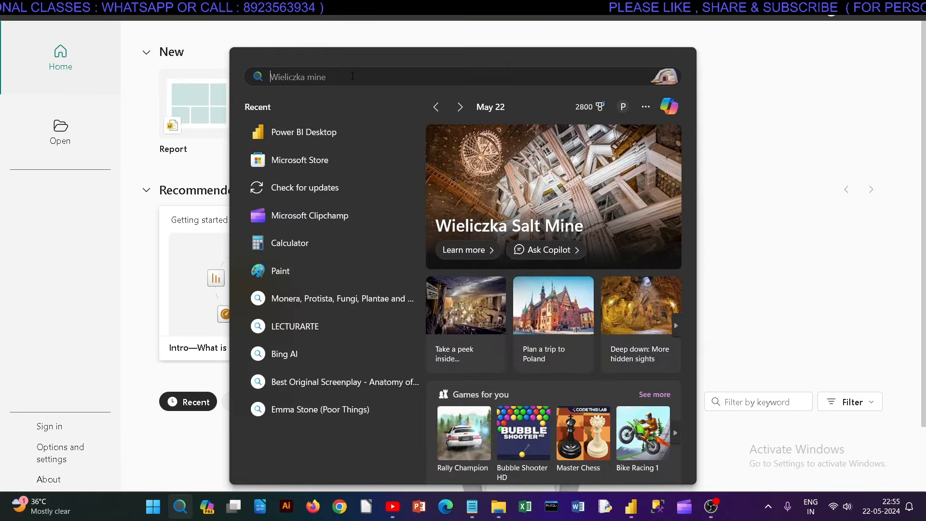
type("power bi")
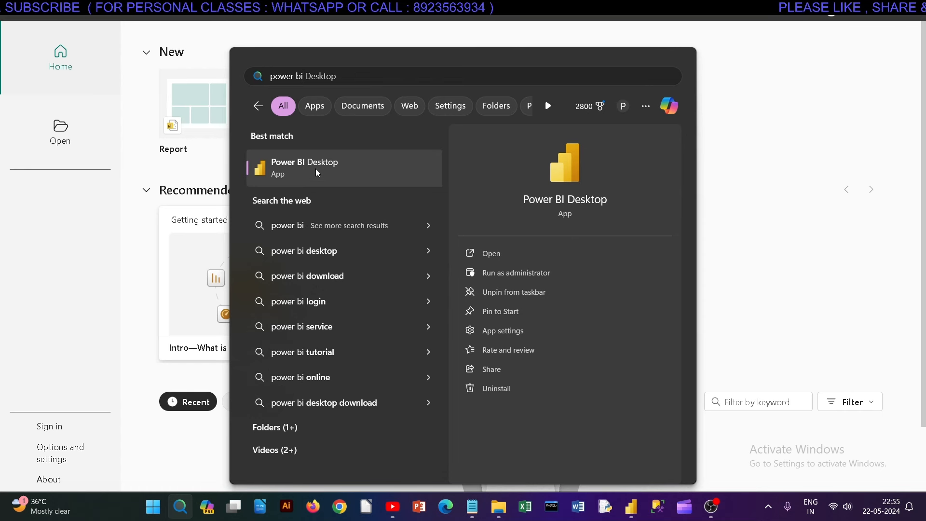
left_click(745, 153)
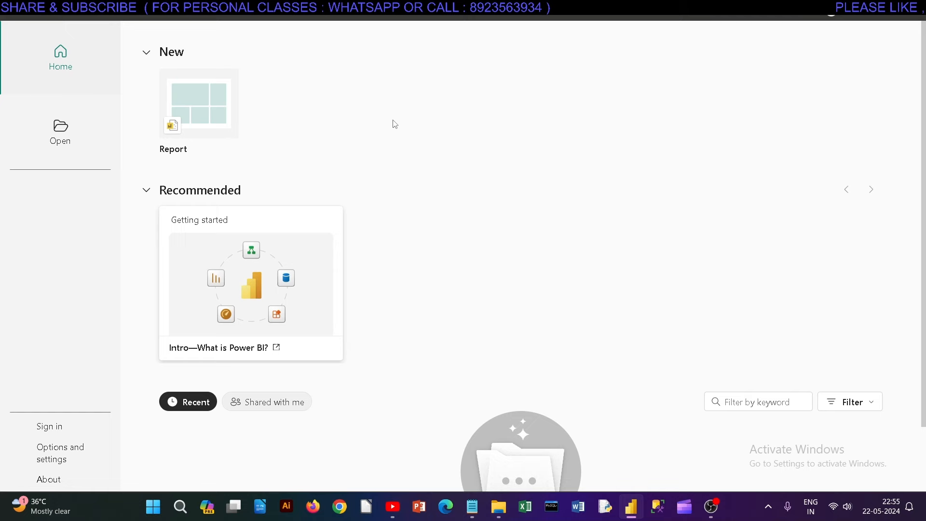
Step: Create a new blank report and collapse its Build pane
left_click(205, 110)
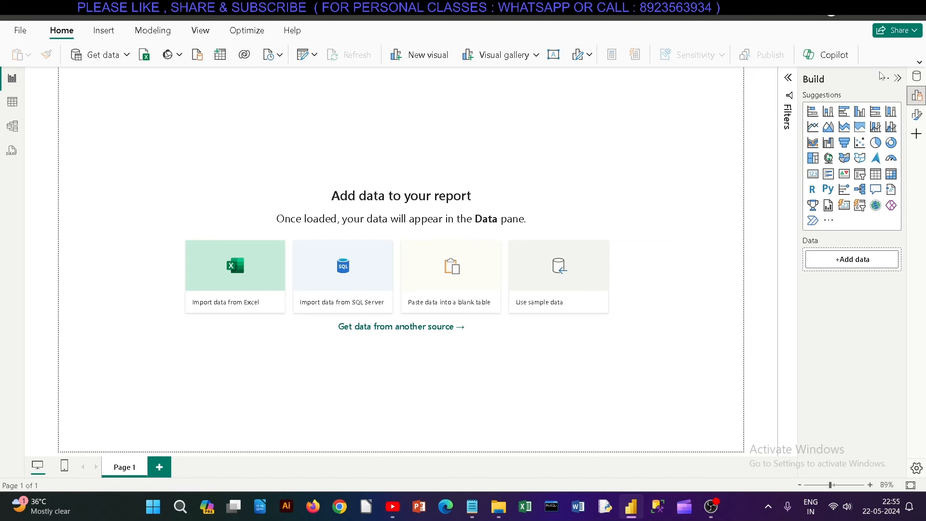
left_click(898, 79)
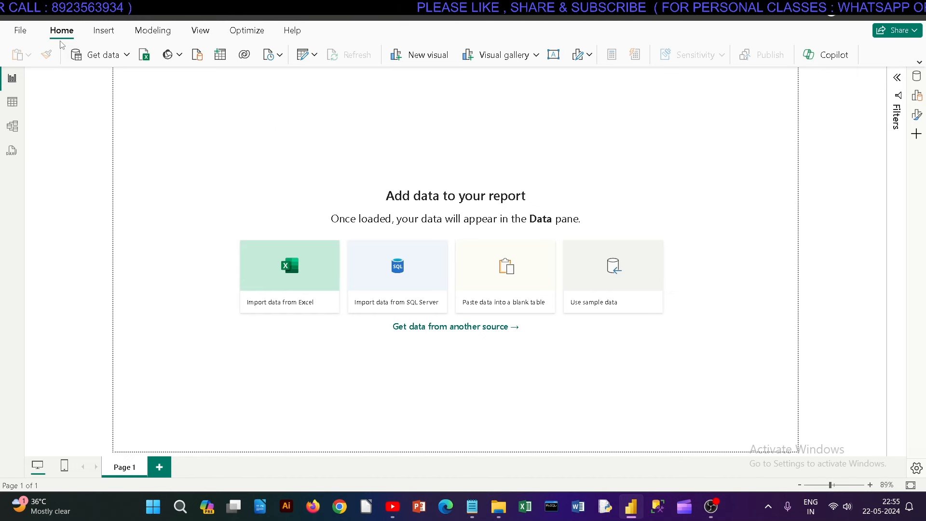
left_click(103, 31)
left_click(152, 31)
left_click(201, 31)
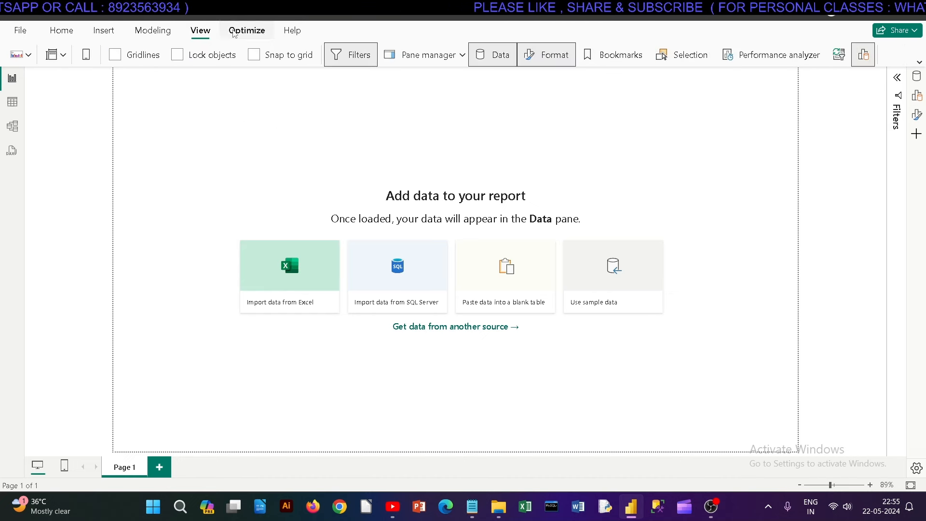
left_click(247, 31)
left_click(292, 31)
left_click(62, 31)
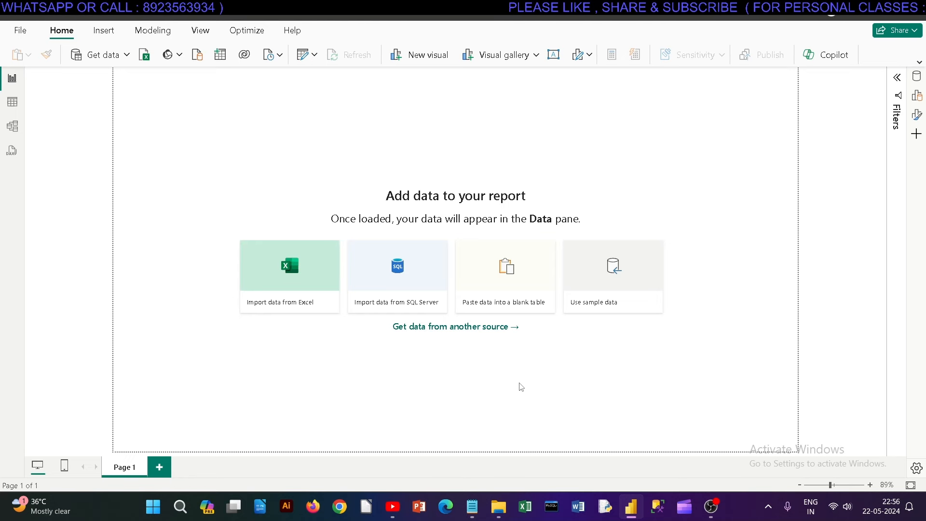
Step: Review the lesson topics in Notepad and the report's list of common data sources
left_click(473, 506)
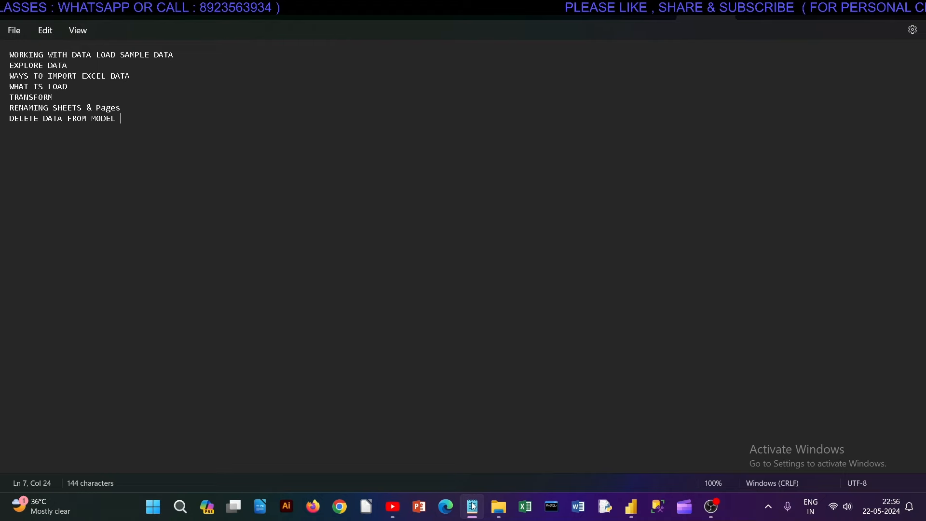
left_click(473, 506)
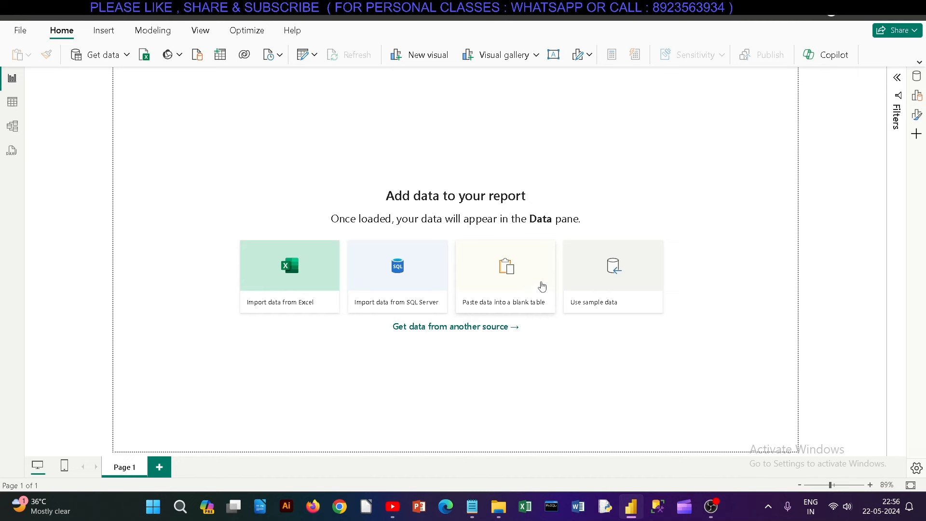
left_click(127, 55)
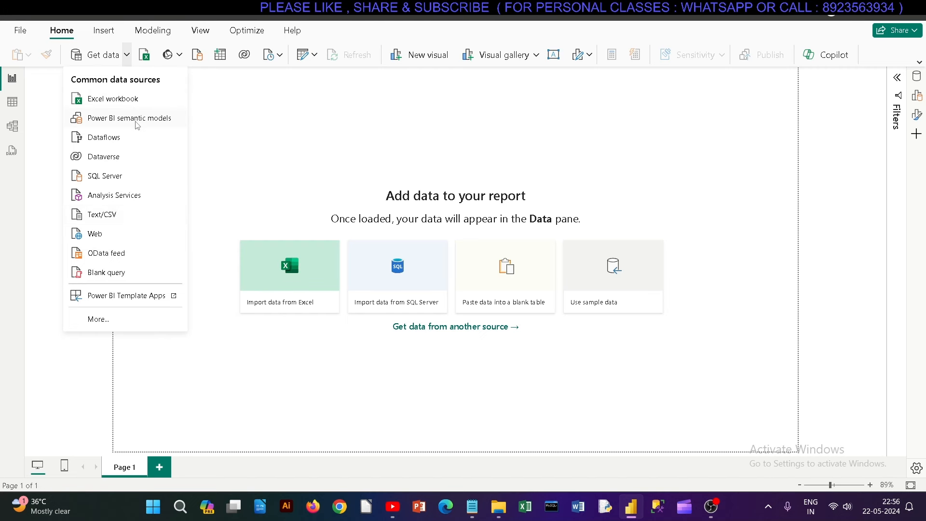
left_click(318, 151)
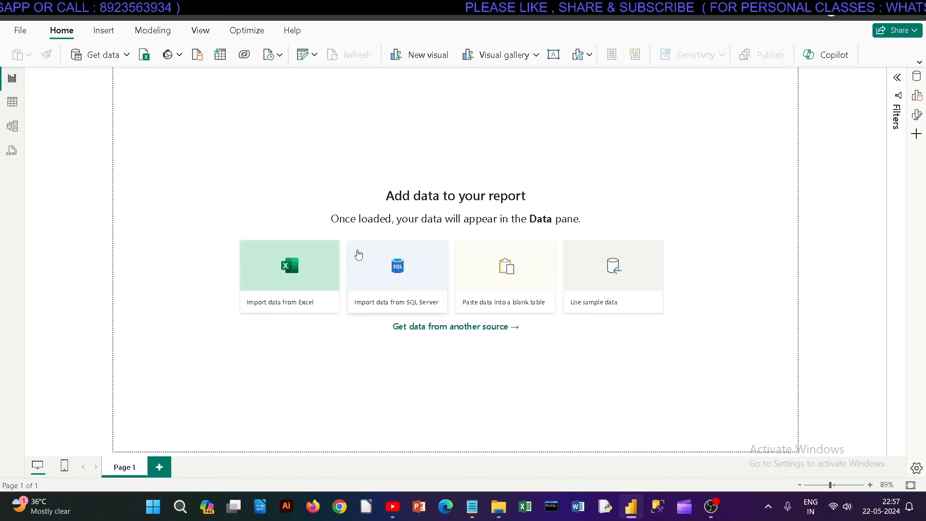
Step: Open the built-in sample data workbook and preview its financials table in the Navigator
left_click(602, 275)
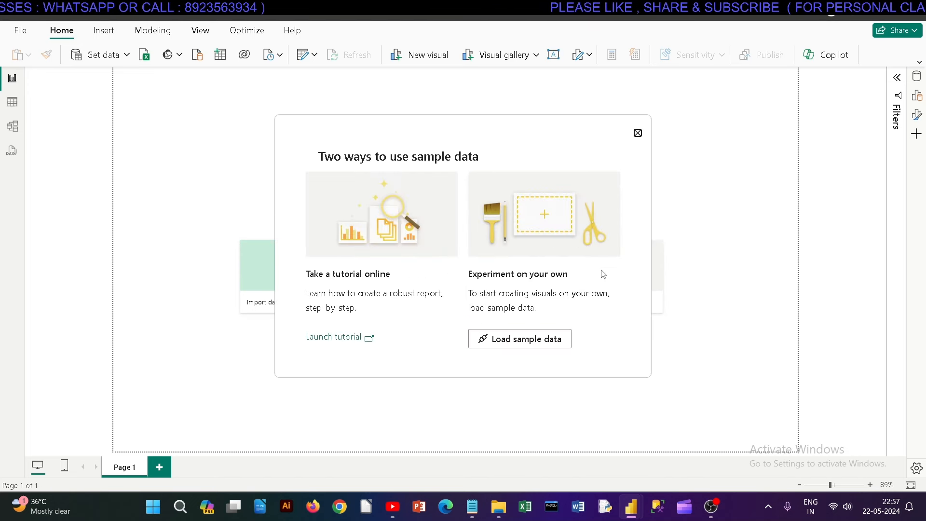
left_click(519, 341)
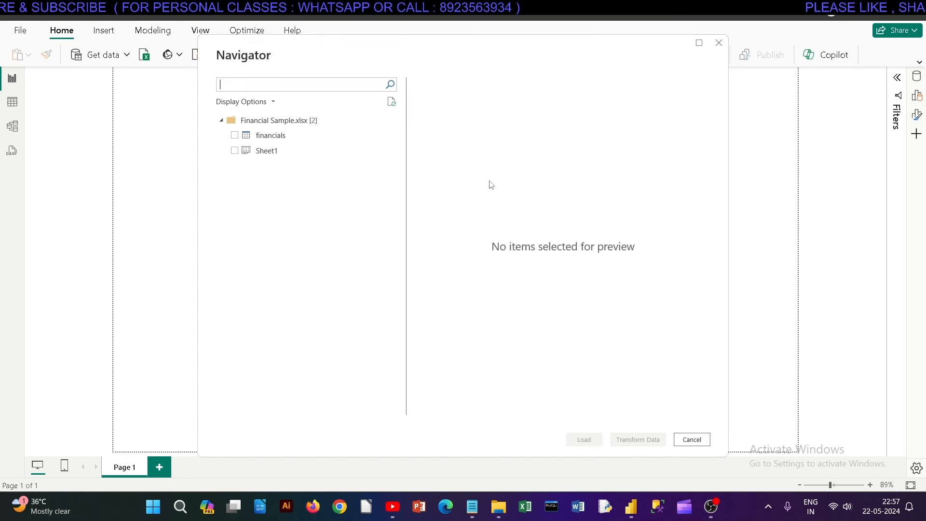
left_click(235, 135)
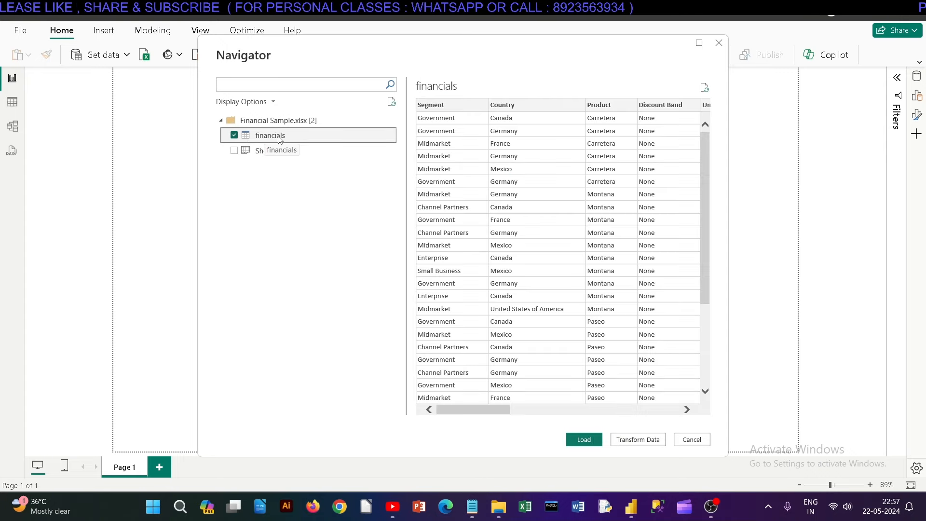
scroll(707, 133, "down", 5)
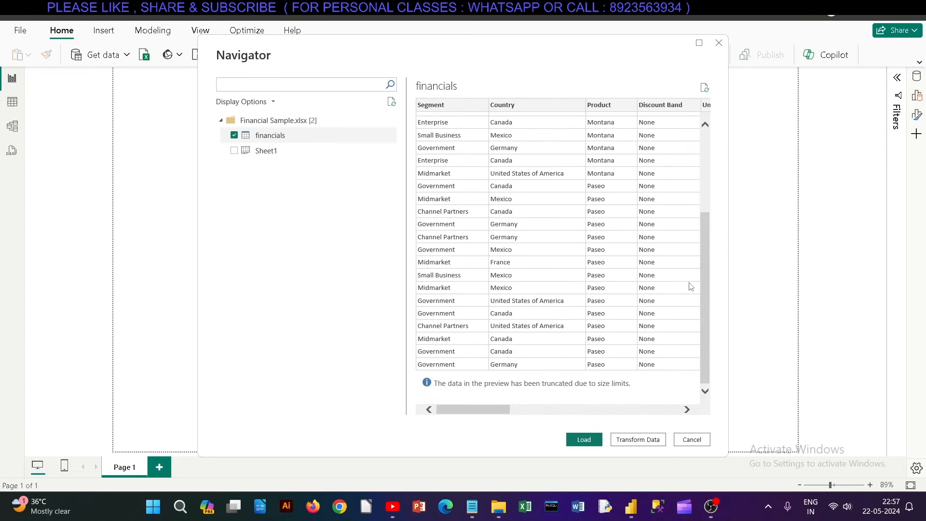
mouse_move(502, 409)
left_mouse_down()
mouse_move(669, 405)
mouse_move(502, 409)
left_mouse_up()
Step: Preview Sheet1 of the Financial Sample workbook in place of the financials table
left_click(234, 136)
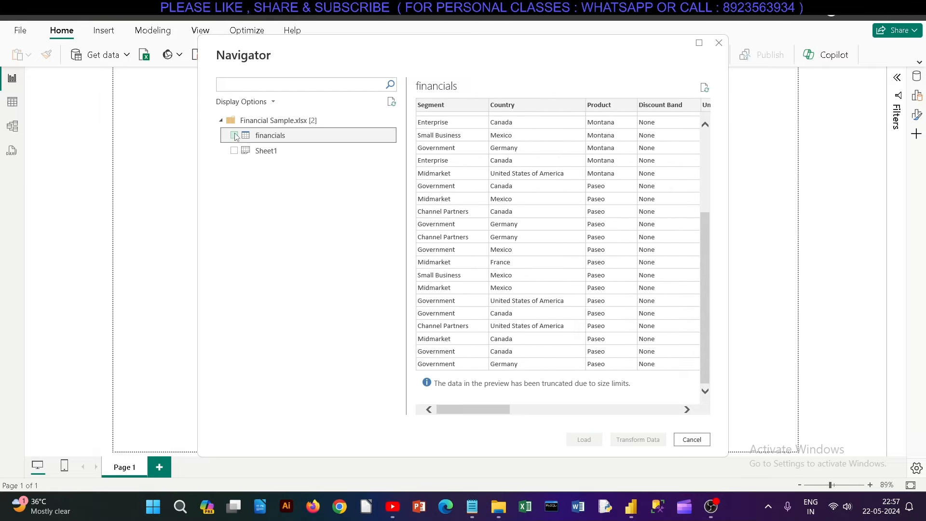
left_click(234, 151)
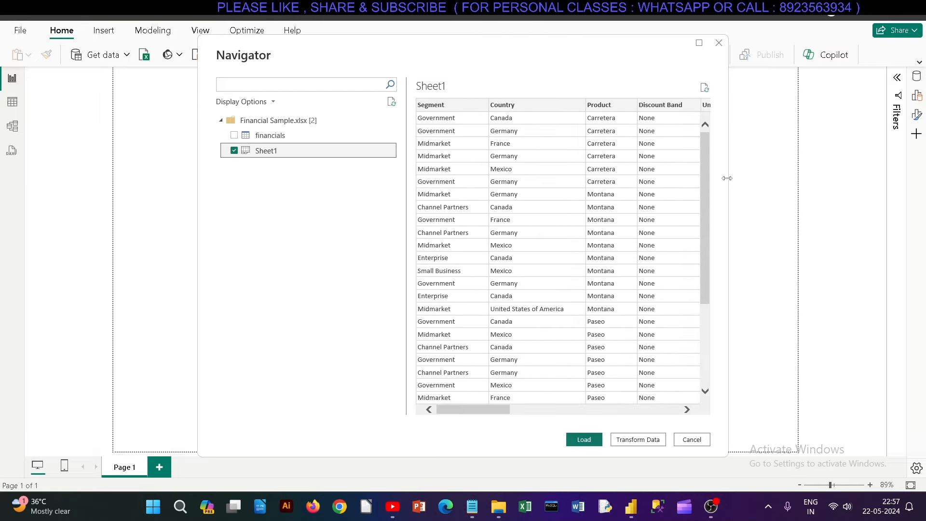
left_click_drag(709, 170, 709, 251)
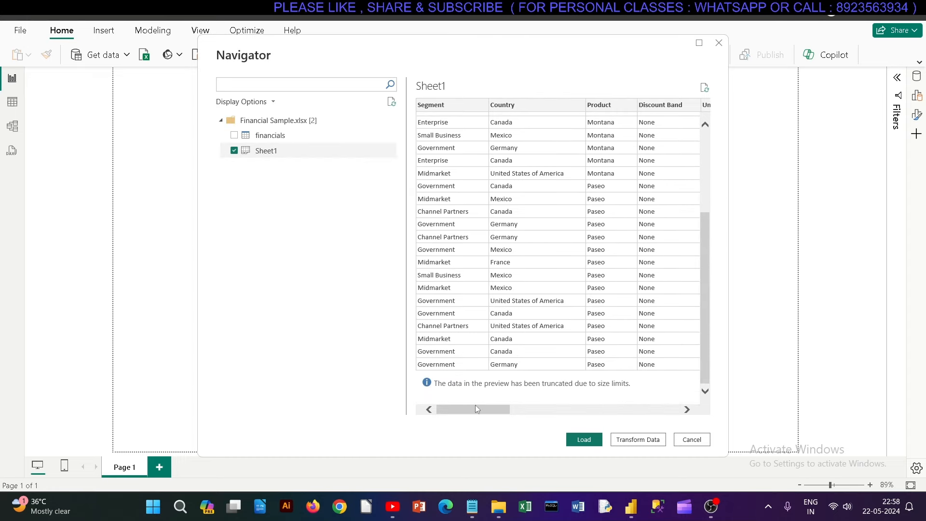
left_click_drag(478, 409, 494, 420)
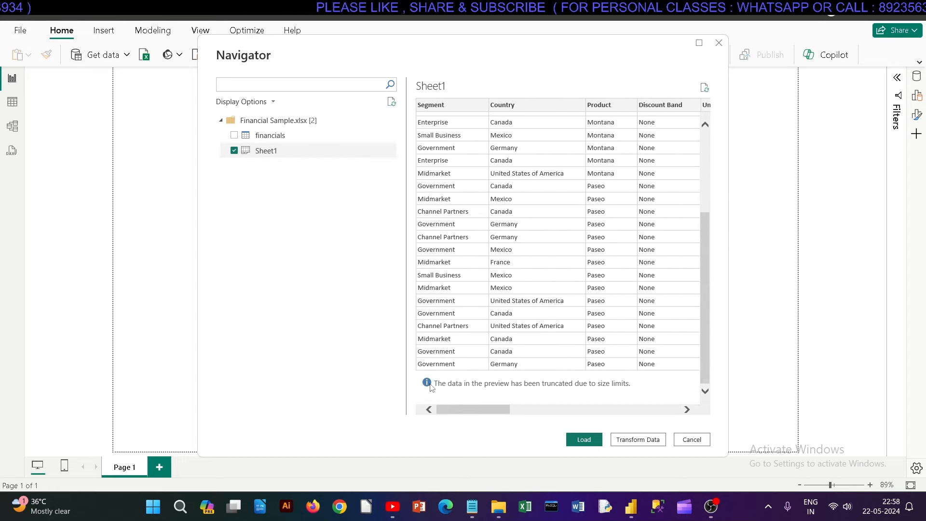
Step: Select only the financials table instead of Sheet1 and load it into the report
left_click(234, 150)
left_click(234, 135)
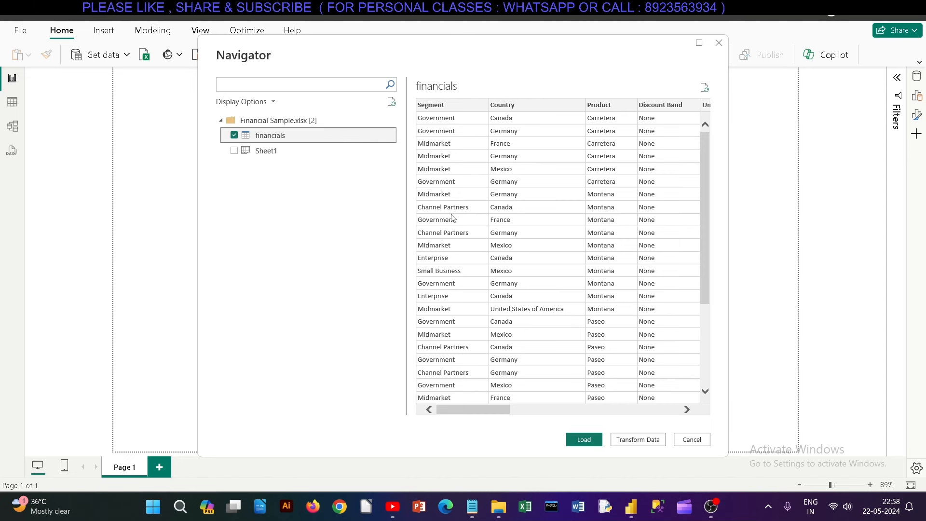
left_click(584, 440)
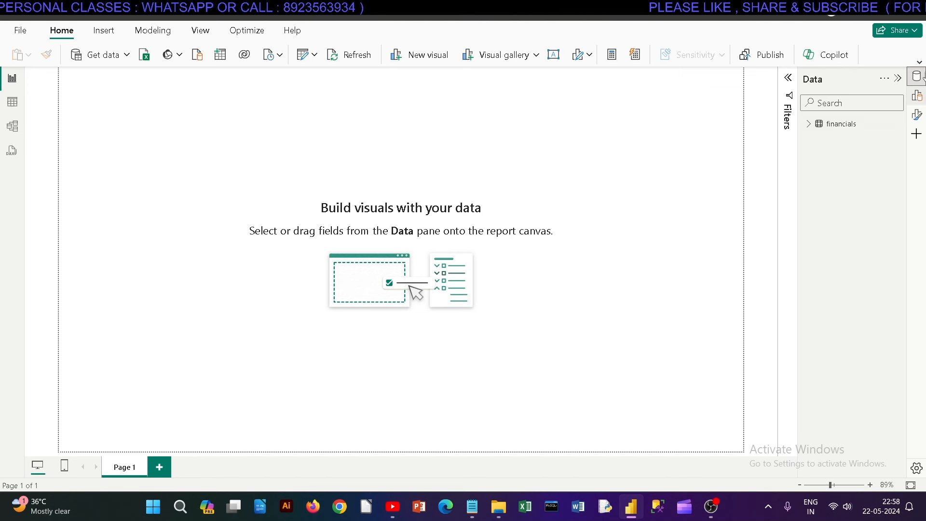
Step: Collapse and reopen the Data pane, and expand the financials table to list its fields
left_click(898, 78)
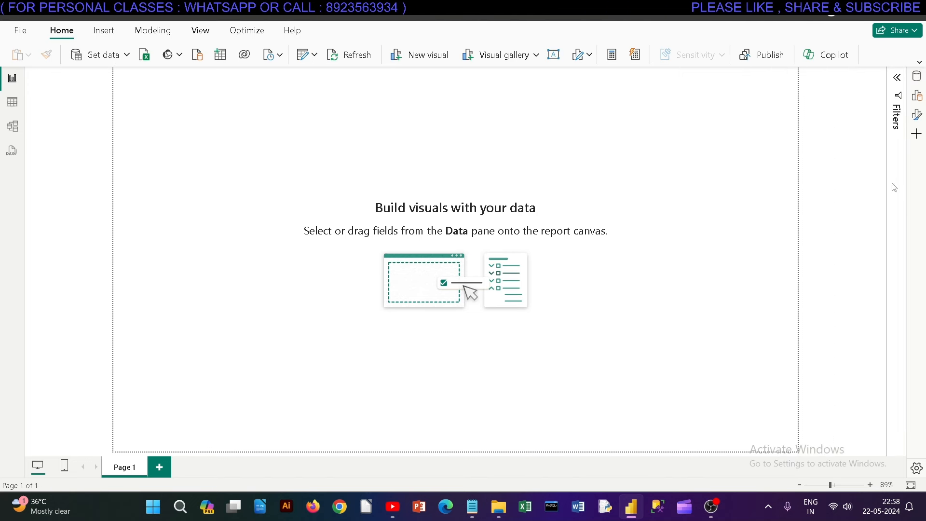
left_click(917, 79)
left_click(918, 82)
left_click(918, 82)
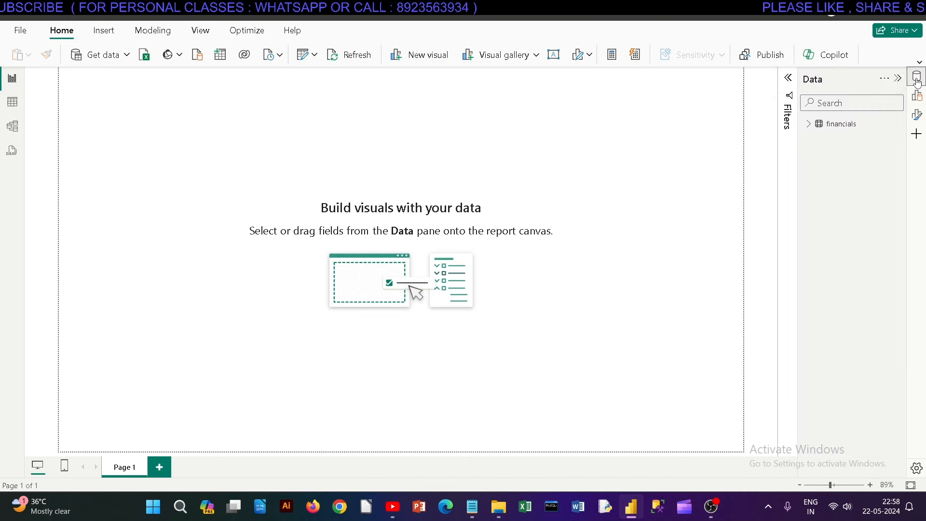
left_click(809, 123)
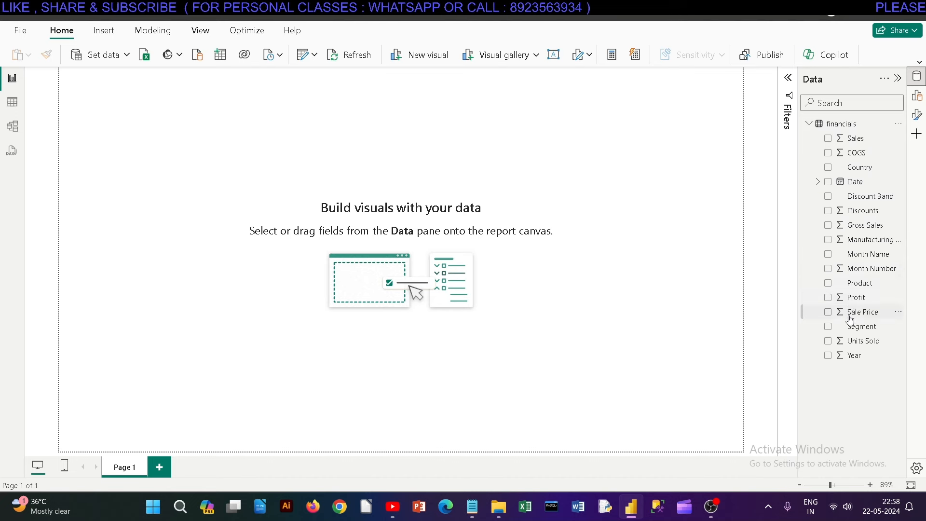
Step: Examine the Sales, COGS, Country and Discounts fields of the financials table, and collapse its field list
left_click(856, 139)
left_click(855, 153)
left_click(856, 168)
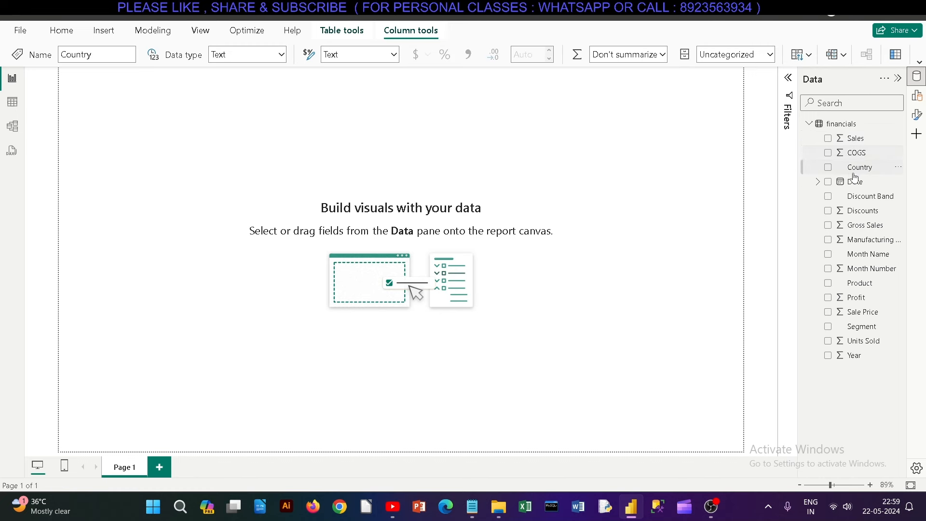
left_click(856, 211)
left_click(841, 126)
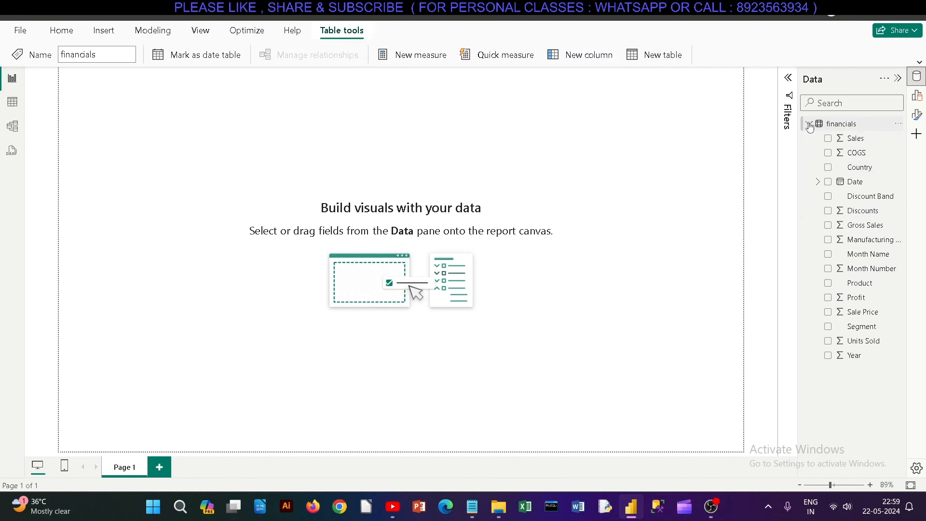
left_click(810, 124)
left_click(809, 123)
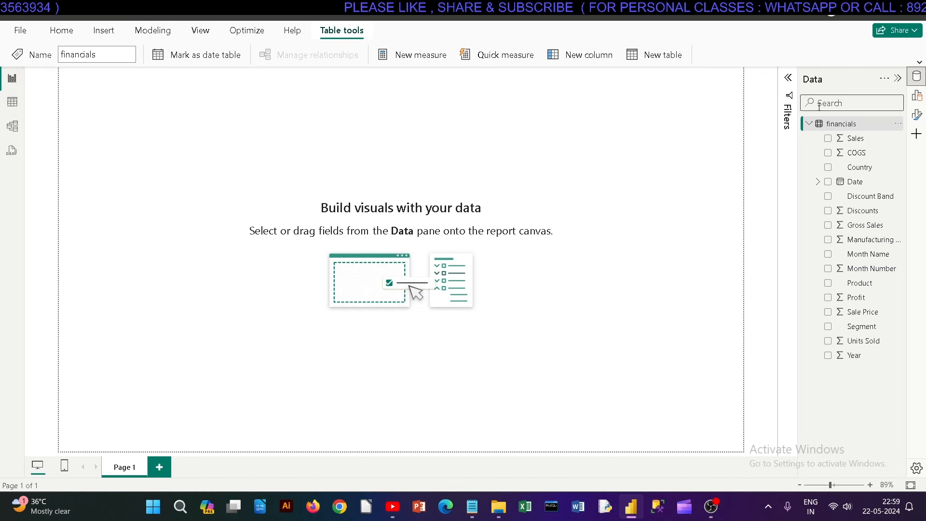
left_click(809, 124)
left_click(809, 124)
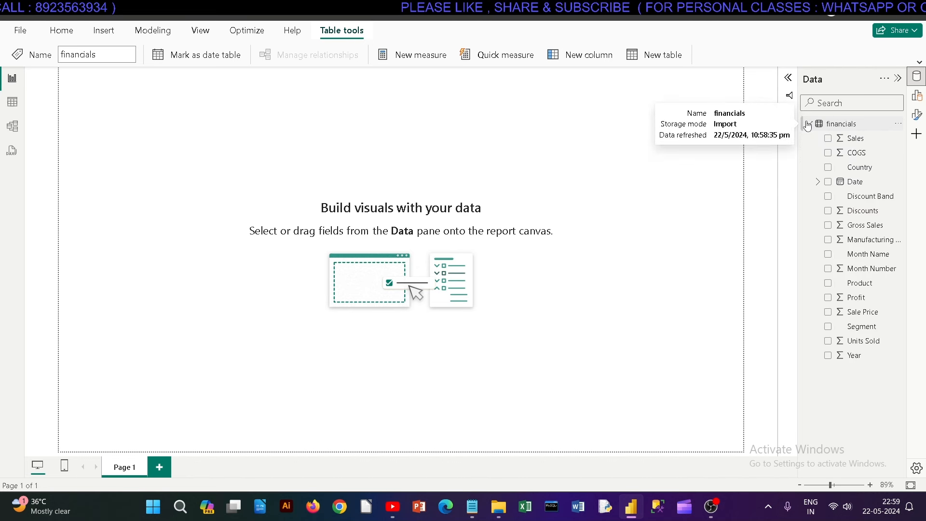
left_click(809, 124)
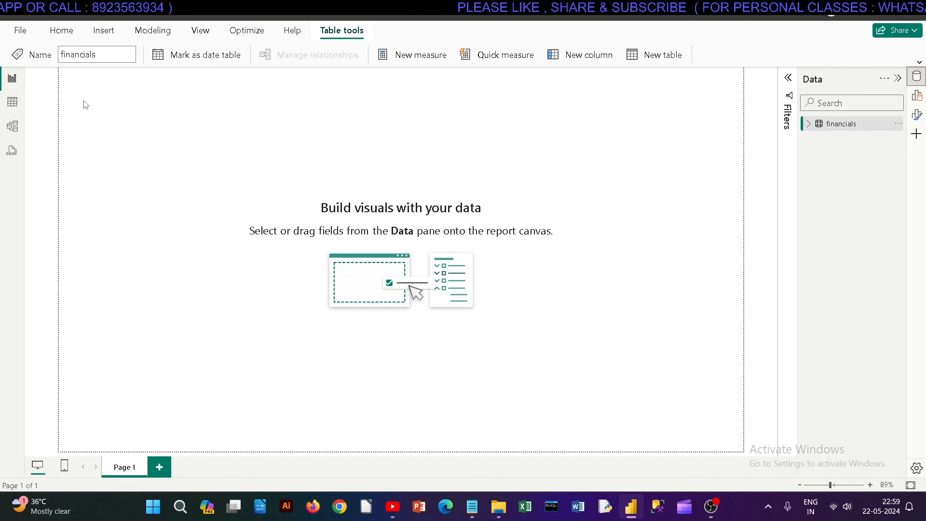
Step: Examine the financials table's columns in Table view, consulting the topic notes in Notepad
left_click(14, 103)
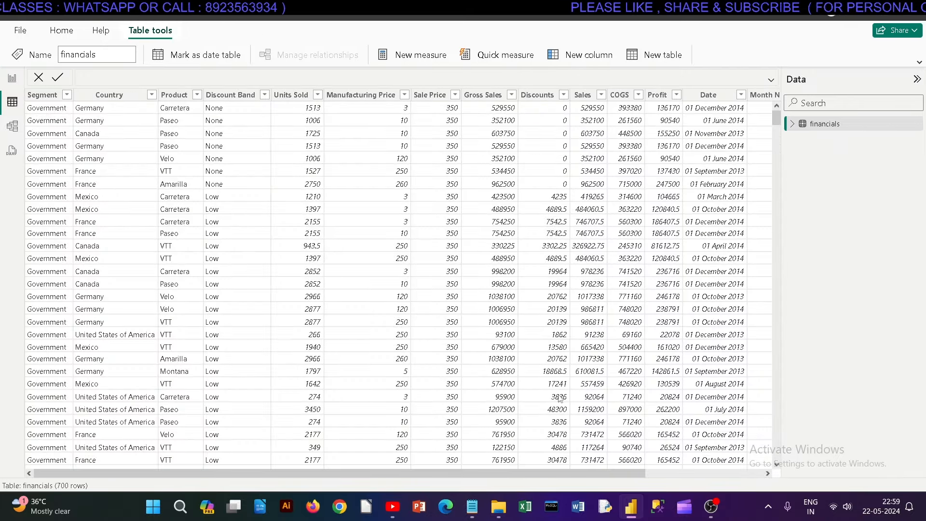
left_click(470, 504)
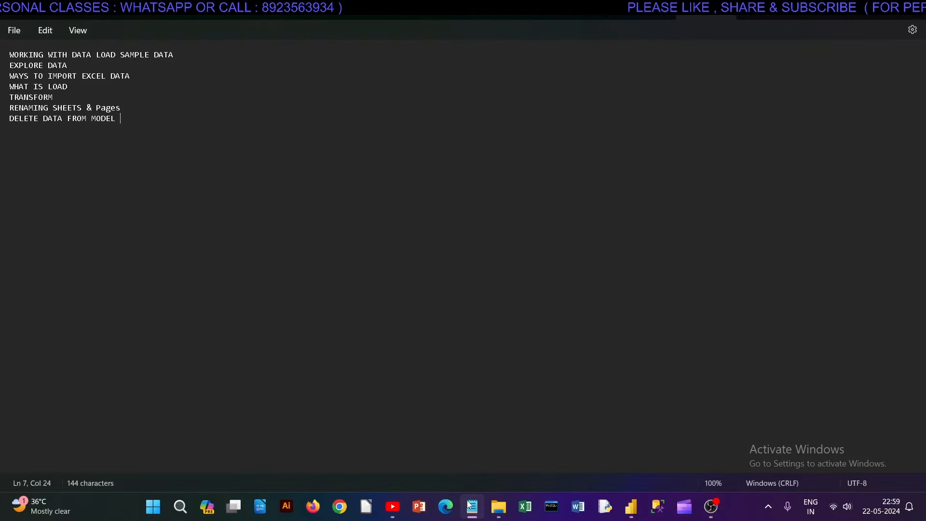
left_click(470, 504)
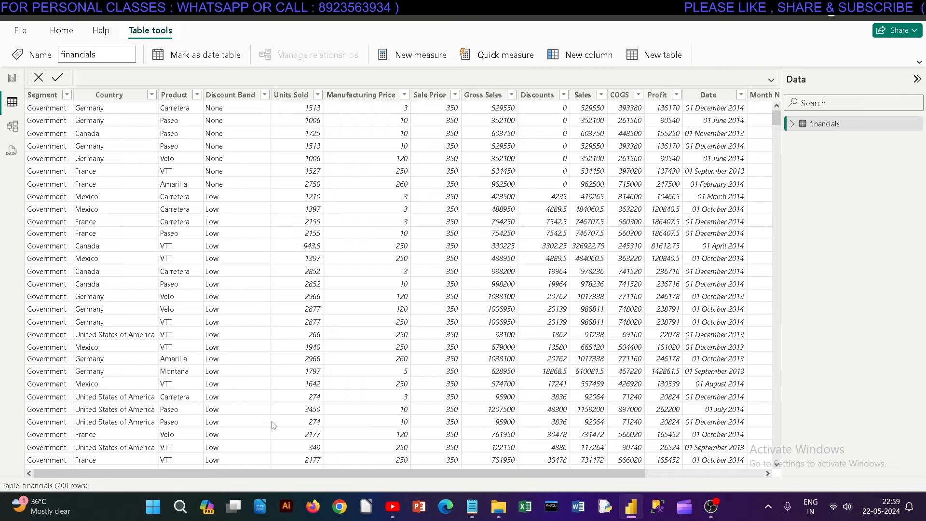
left_click_drag(372, 471, 242, 410)
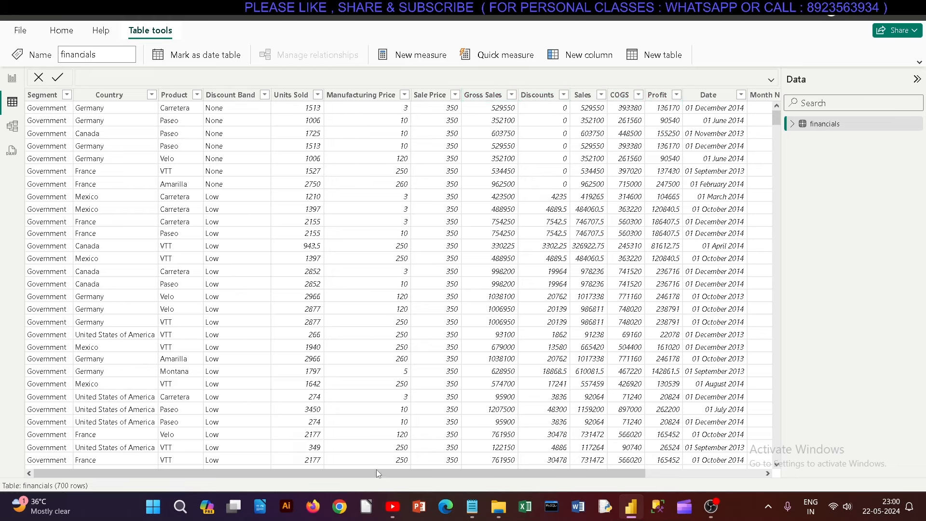
scroll(375, 473, "right", 2)
scroll(371, 496, "left", 2)
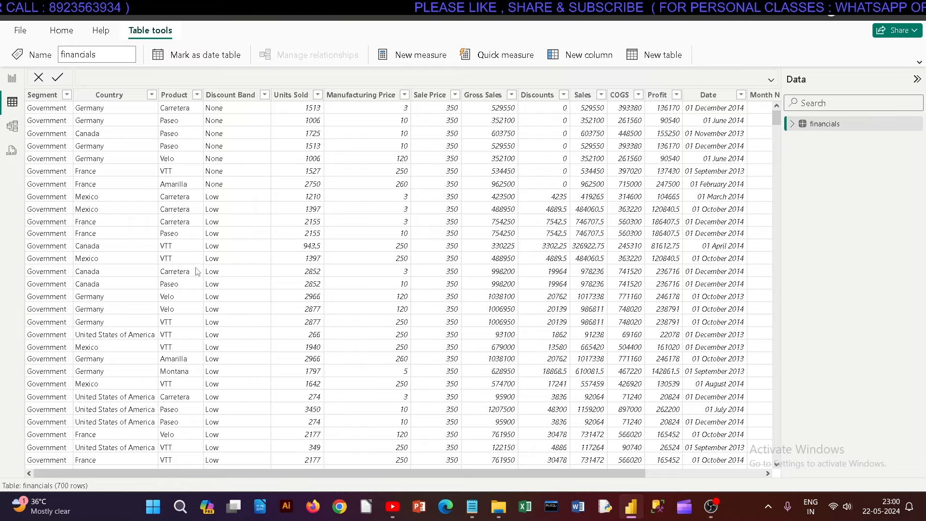
Step: Check the topic notes in Notepad, and return to Report view of the Power BI report to inspect the financials table
left_click(473, 507)
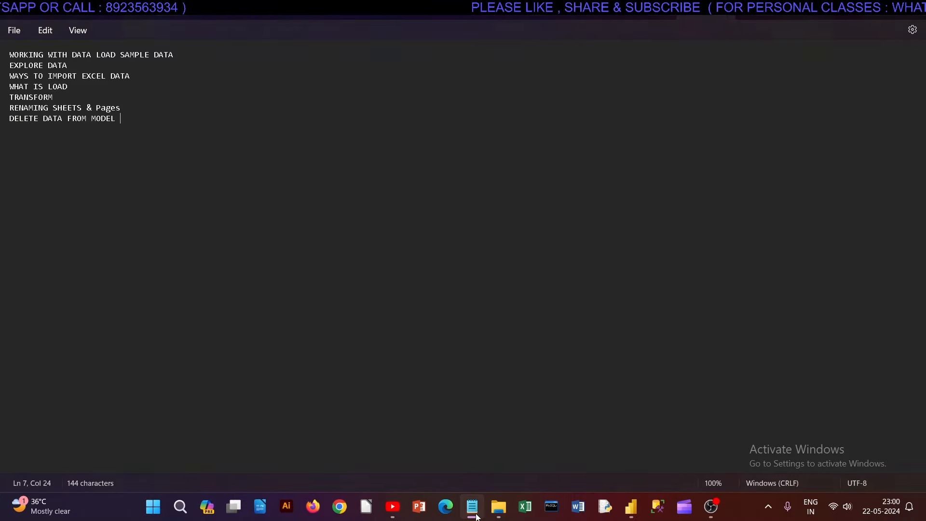
left_click(477, 516)
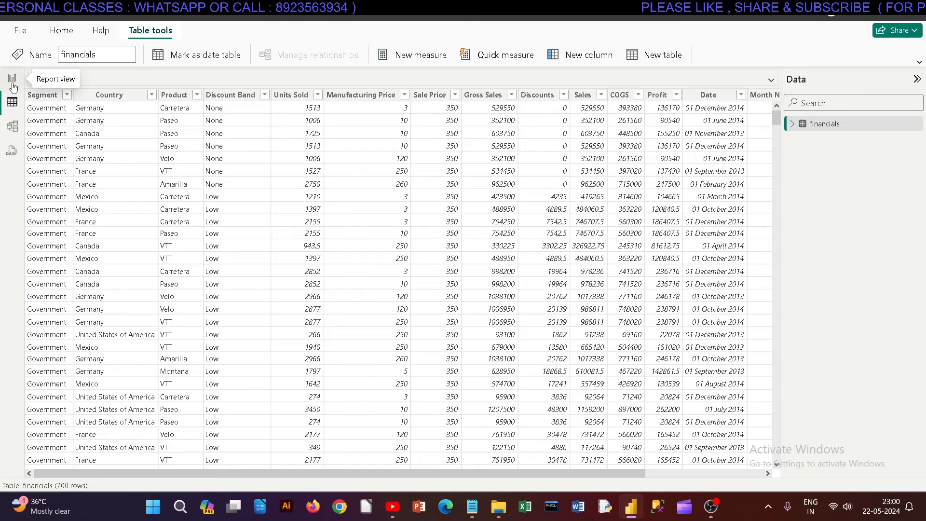
key("alt+Tab")
left_click(631, 507)
left_click(811, 126)
left_click(811, 126)
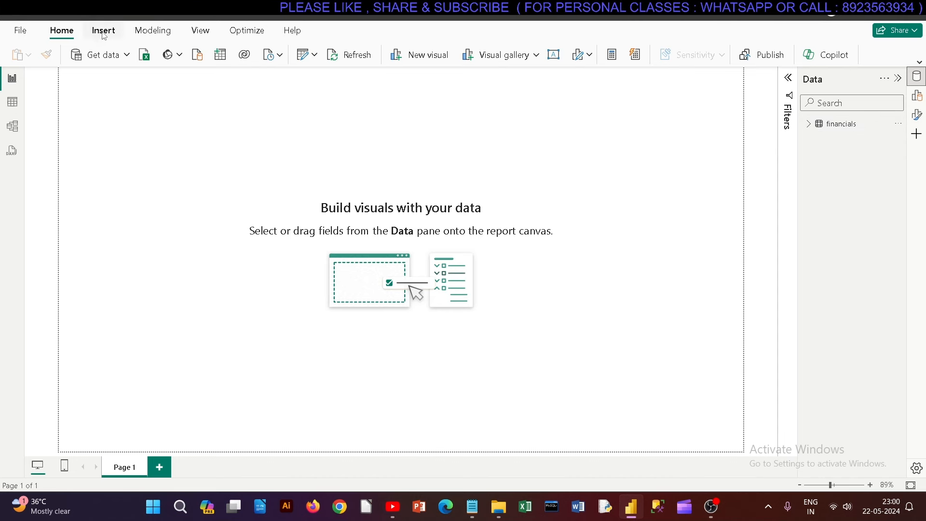
Step: Open Financial_Sample2.xlsx from the MY folder as an Excel workbook data source
left_click(128, 57)
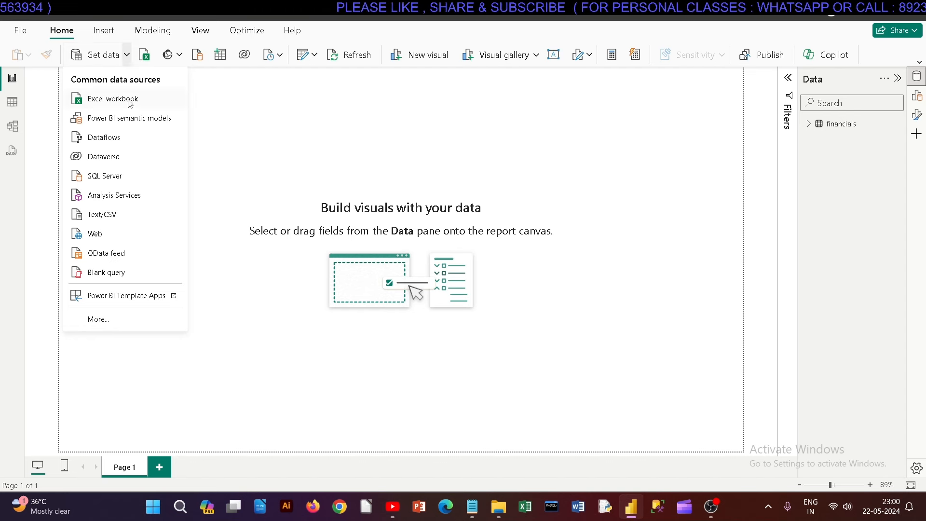
left_click(66, 39)
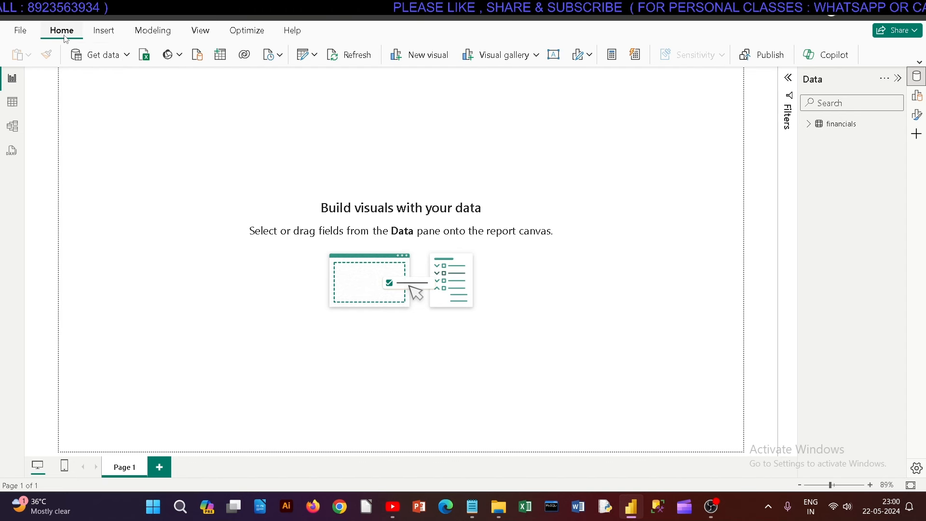
left_click(127, 55)
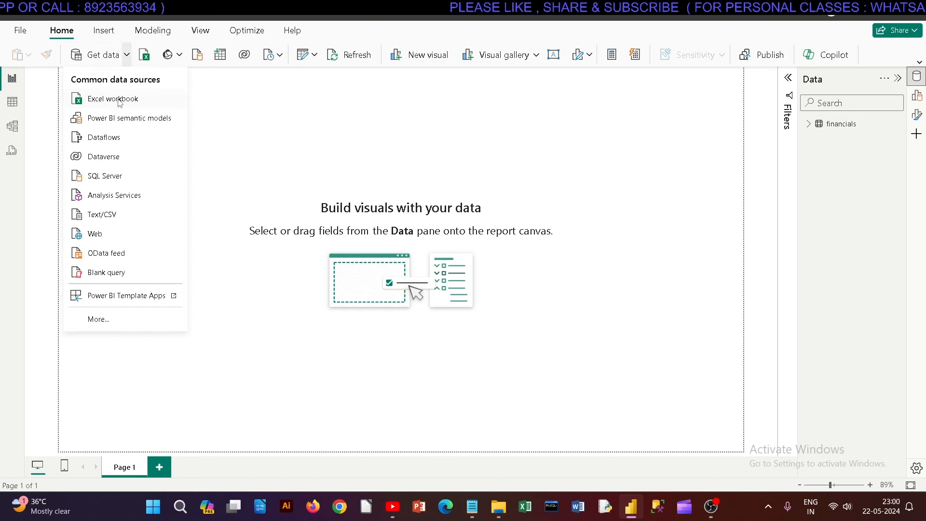
left_click(119, 102)
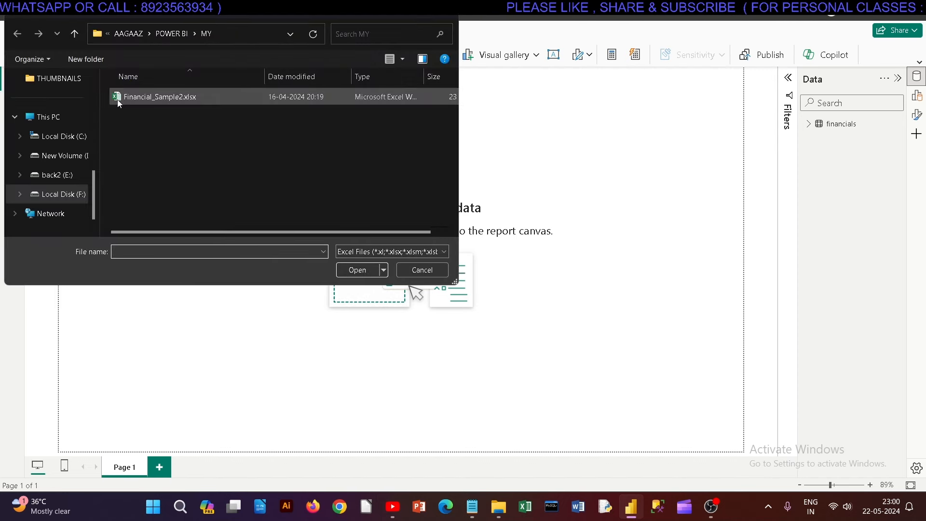
left_click(191, 98)
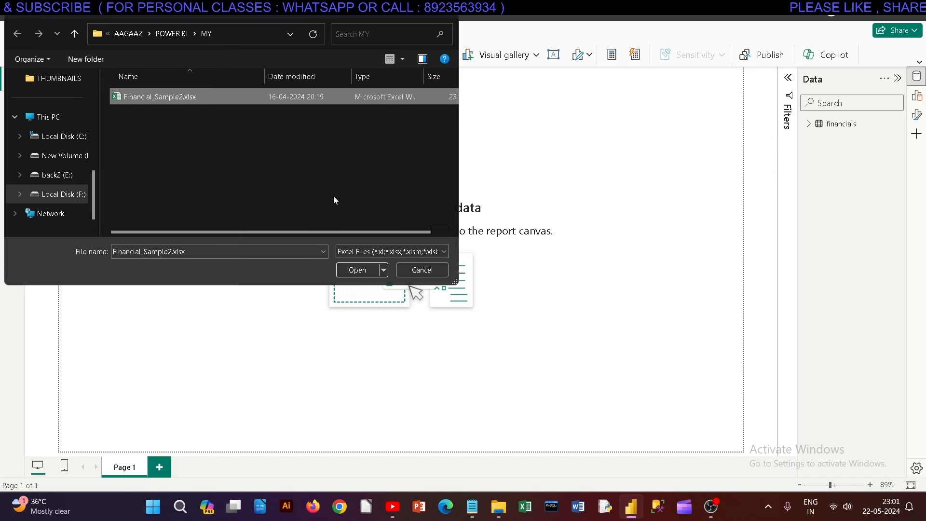
left_click(342, 271)
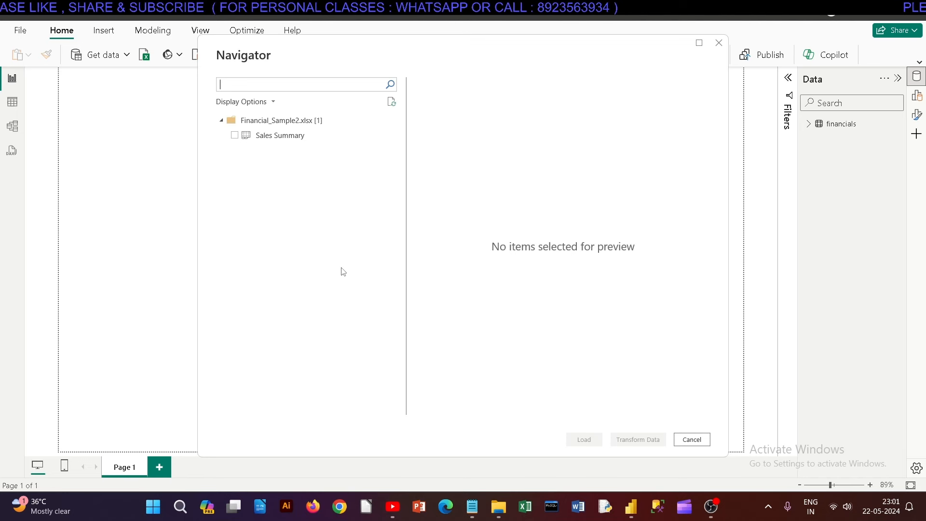
Step: Select the Sales Summary sheet, look over its preview, and load it into the report
left_click(236, 141)
left_click(235, 138)
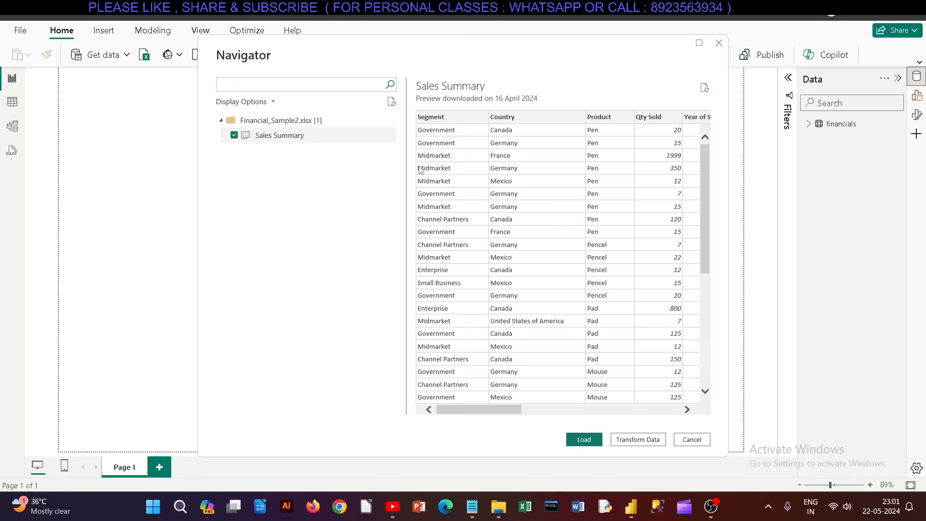
mouse_move(702, 166)
left_mouse_down()
mouse_move(714, 239)
mouse_move(703, 306)
mouse_move(704, 173)
left_mouse_up()
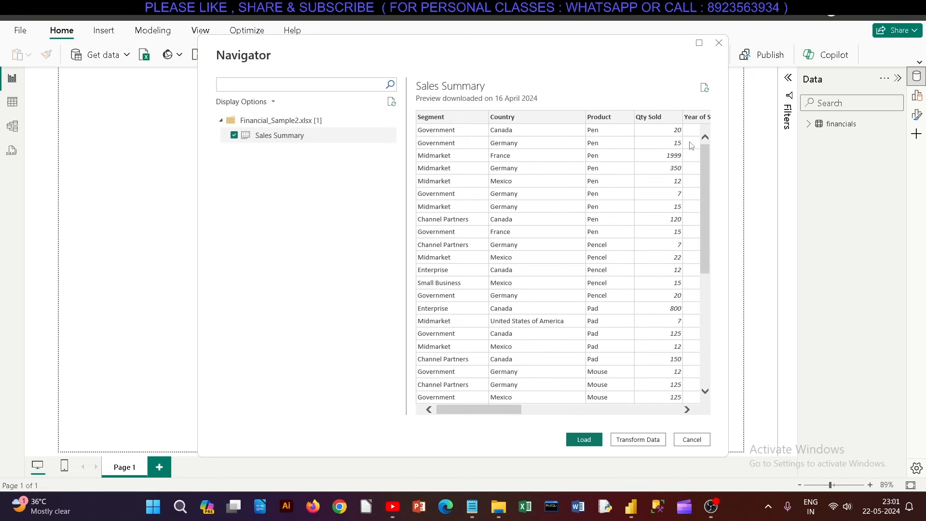
left_click_drag(507, 414, 481, 416)
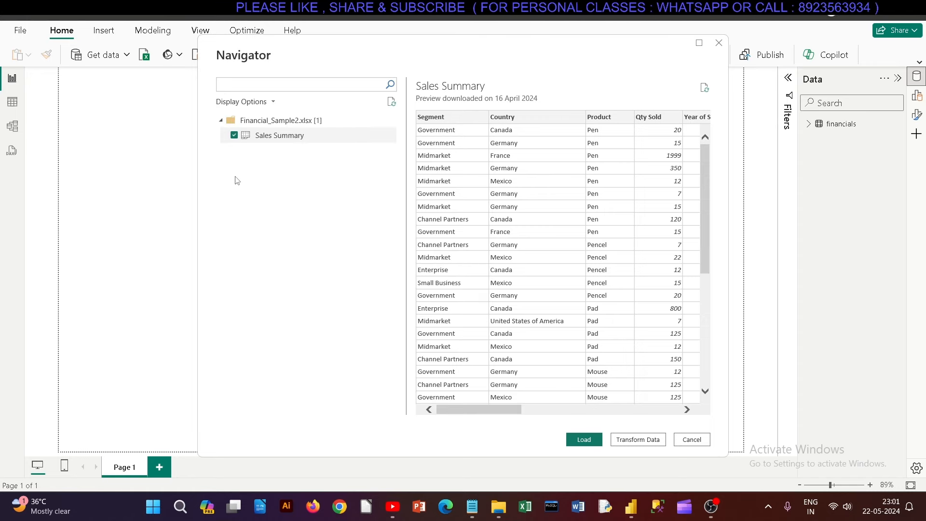
left_click(598, 442)
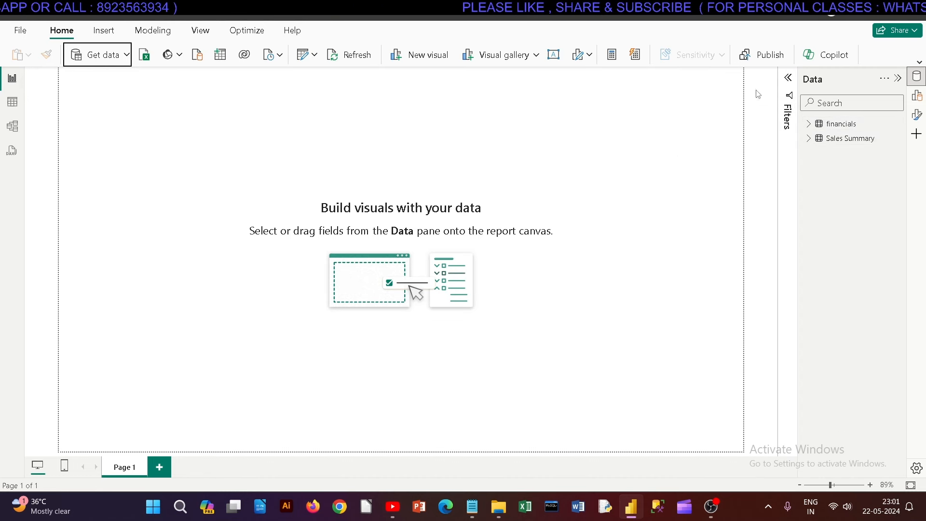
Step: Expand and collapse the financials and Sales Summary tables to review their field lists
left_click(813, 125)
left_click(814, 126)
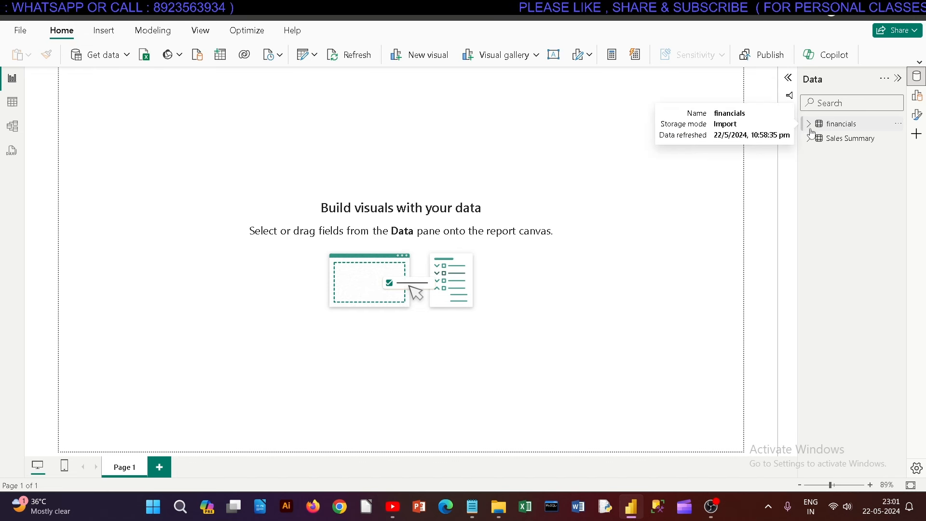
left_click(811, 139)
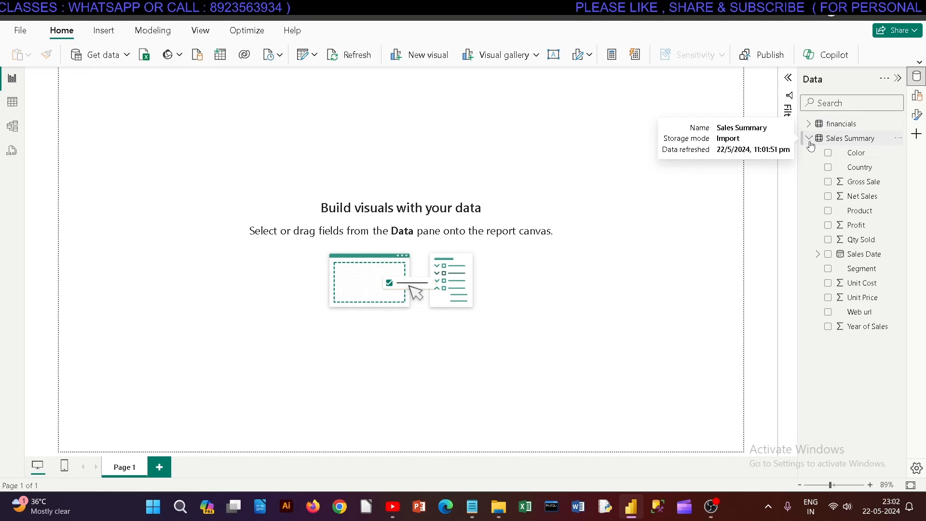
left_click(811, 141)
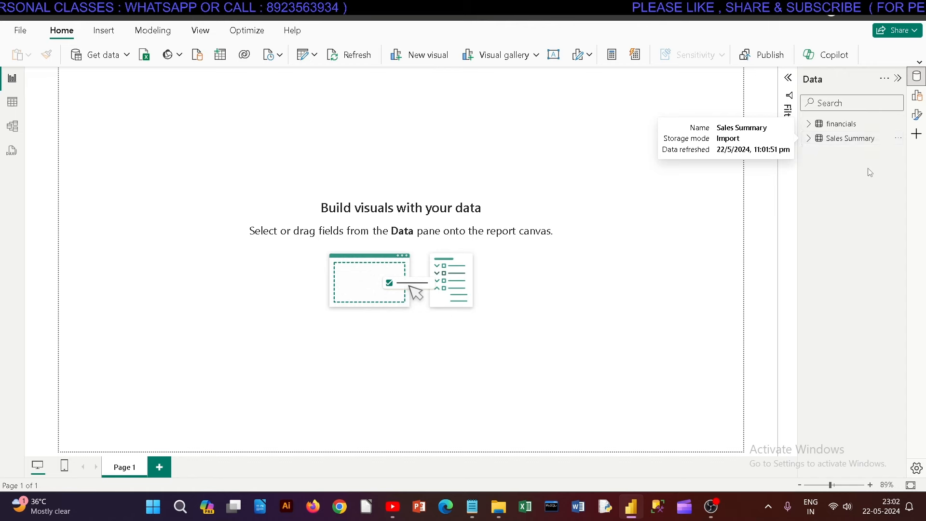
Step: Examine the rows of the financials and Sales Summary tables in Table view
left_click(845, 126)
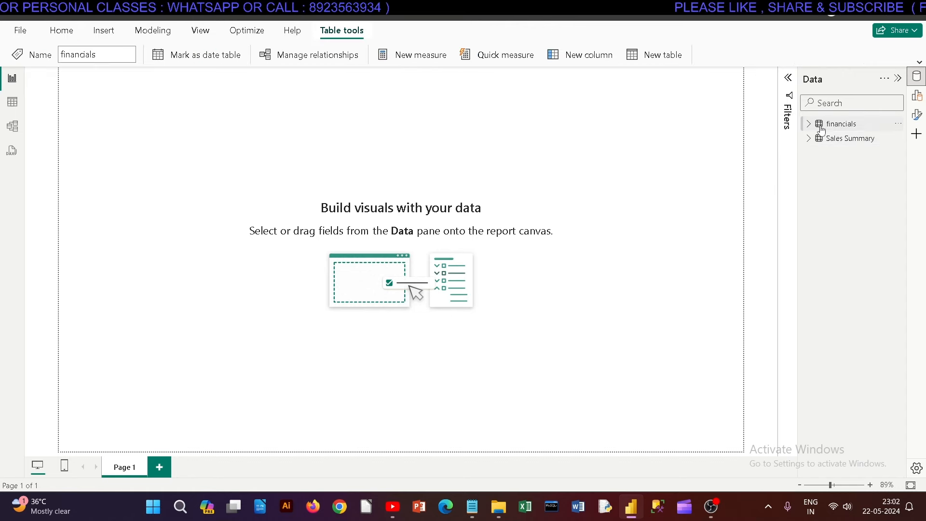
left_click(12, 102)
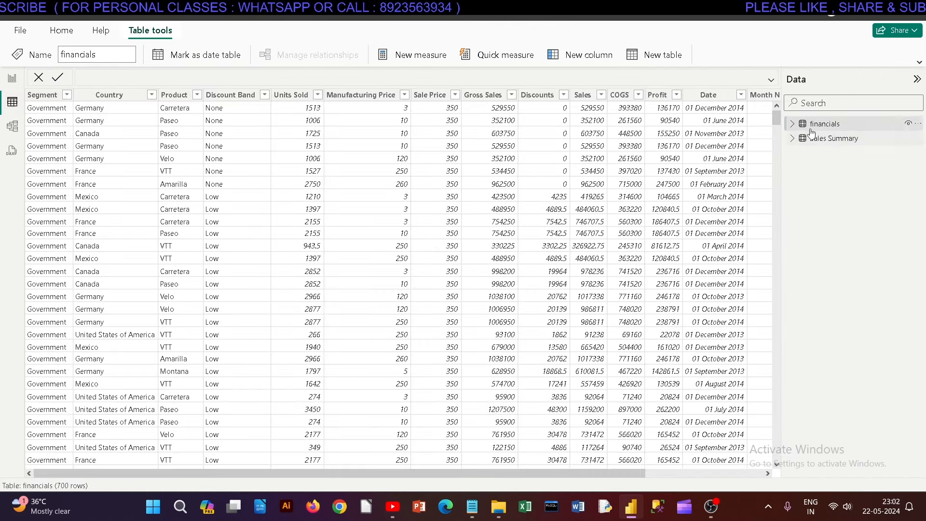
left_click(817, 141)
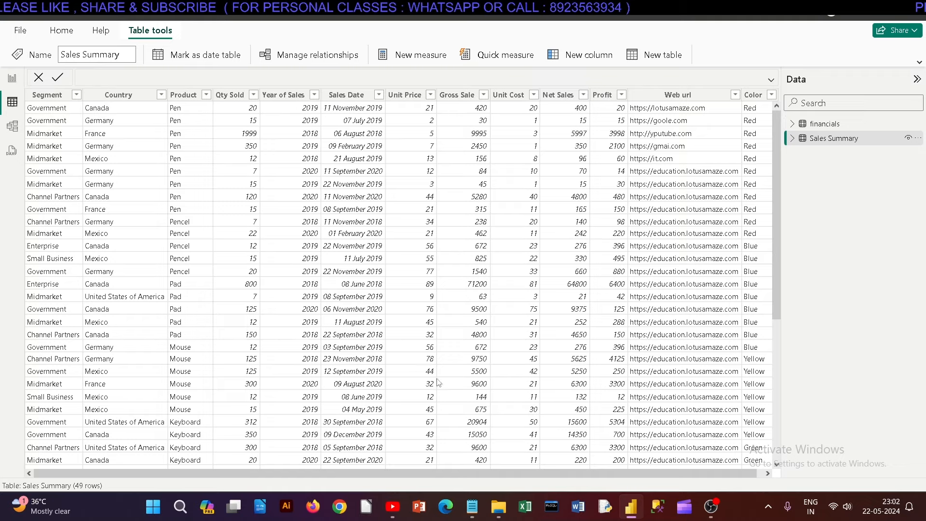
left_click_drag(396, 473, 490, 477)
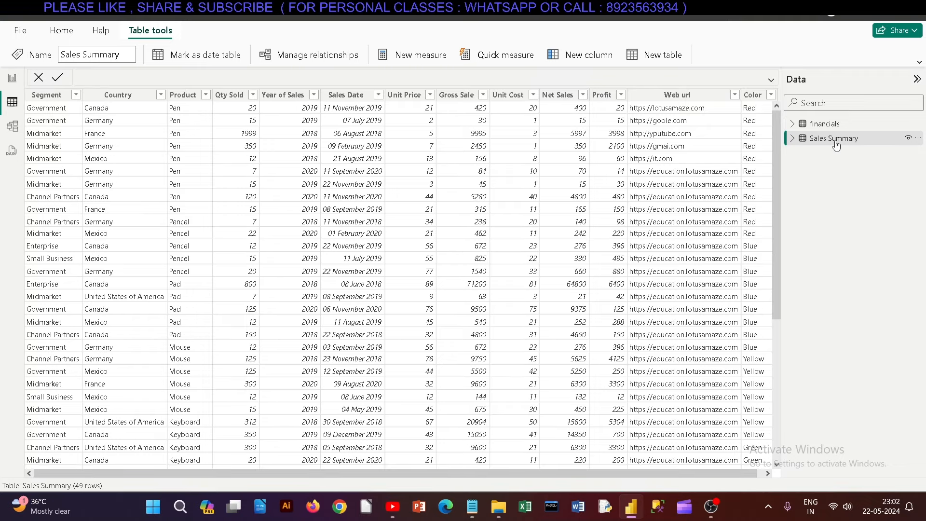
left_click(834, 126)
left_click(826, 139)
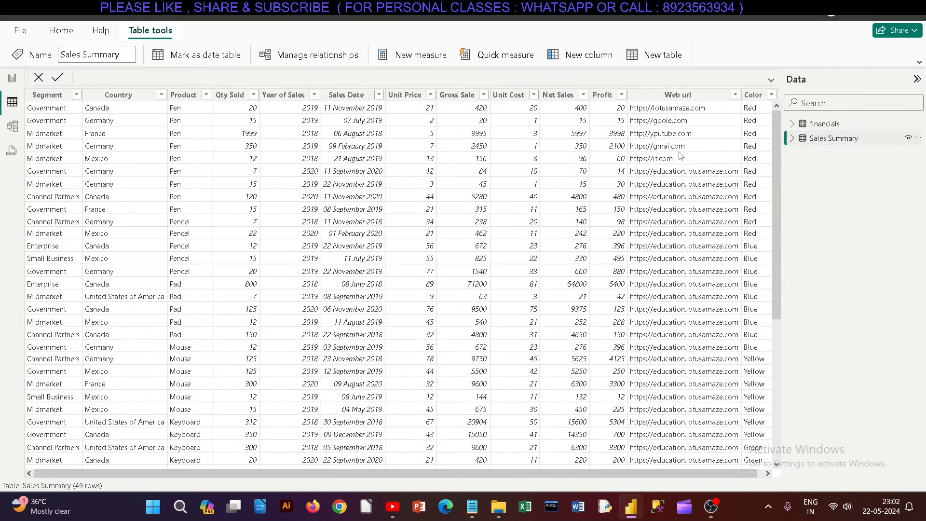
Step: Return to Report view and create a new blank report
left_click(14, 78)
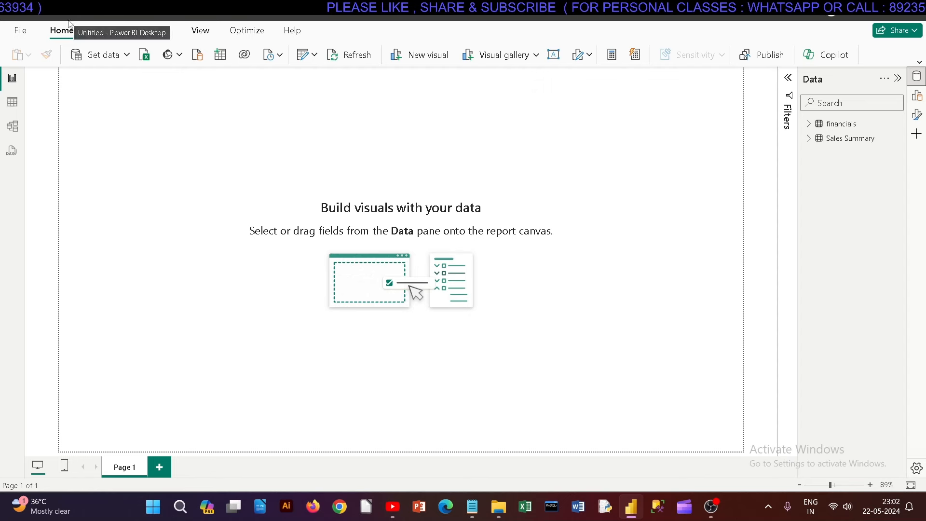
left_click(30, 37)
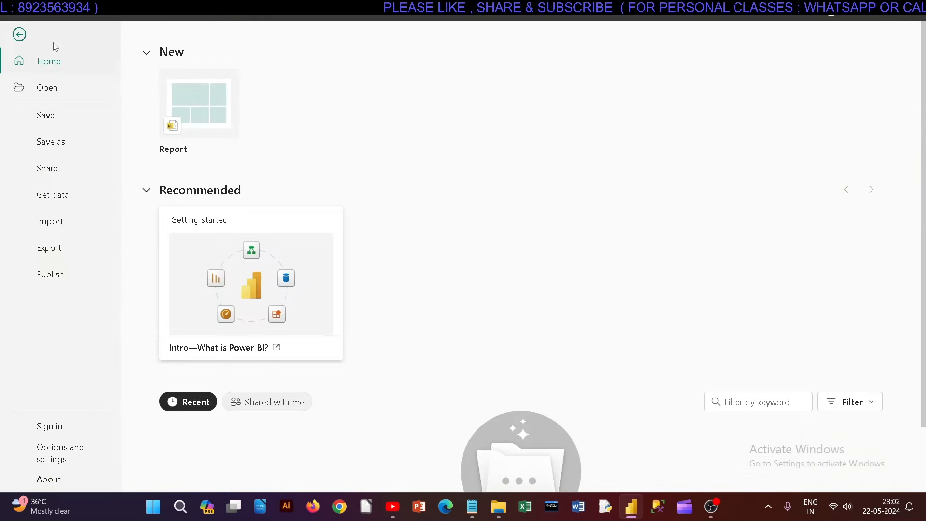
left_click(198, 106)
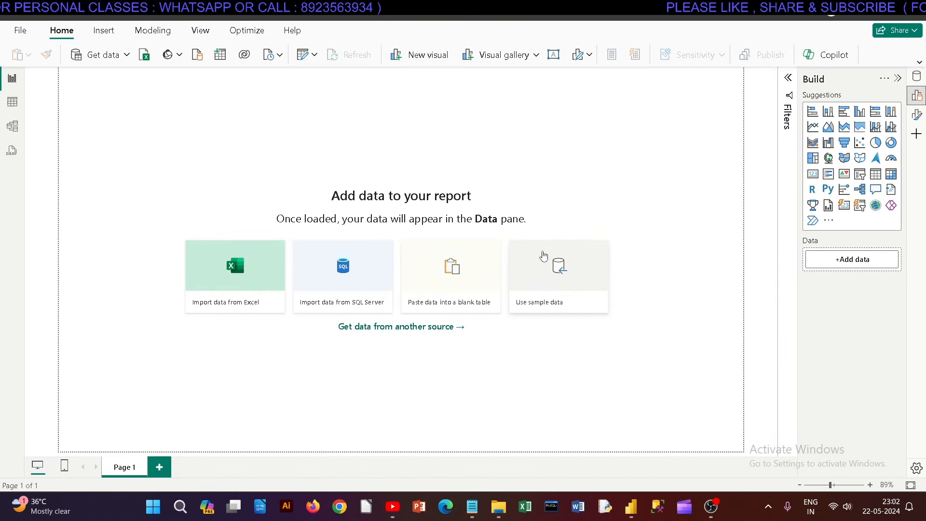
Step: Compare the first report's loaded tables with the new blank report, and show the new report's Data pane
mouse_move(630, 506)
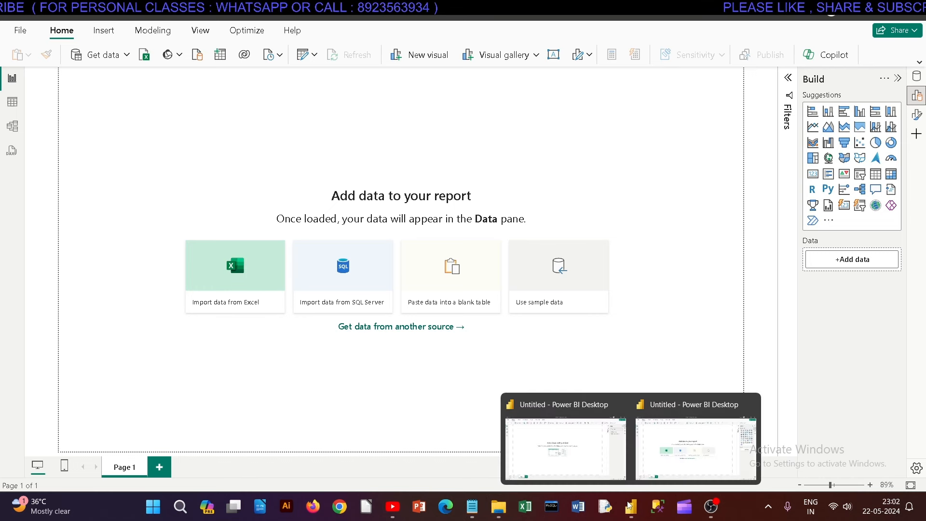
left_click(584, 447)
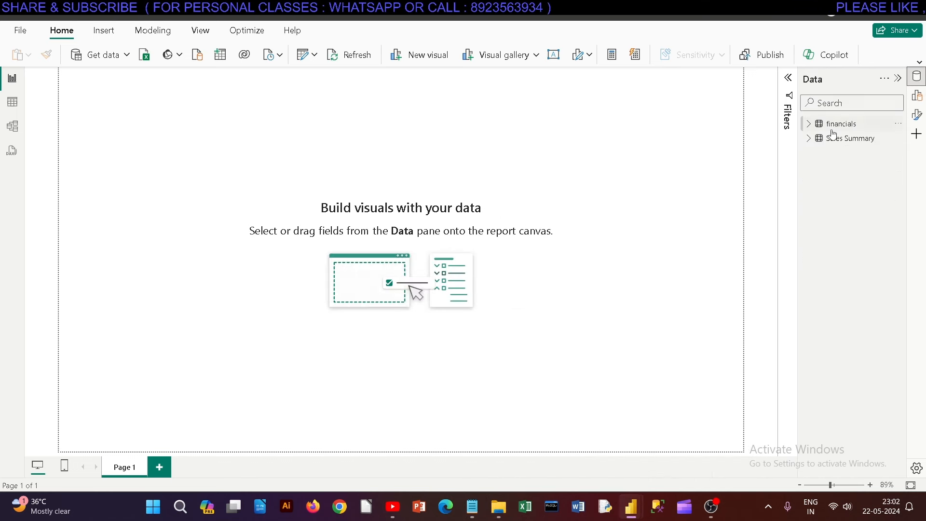
mouse_move(638, 504)
left_click(695, 449)
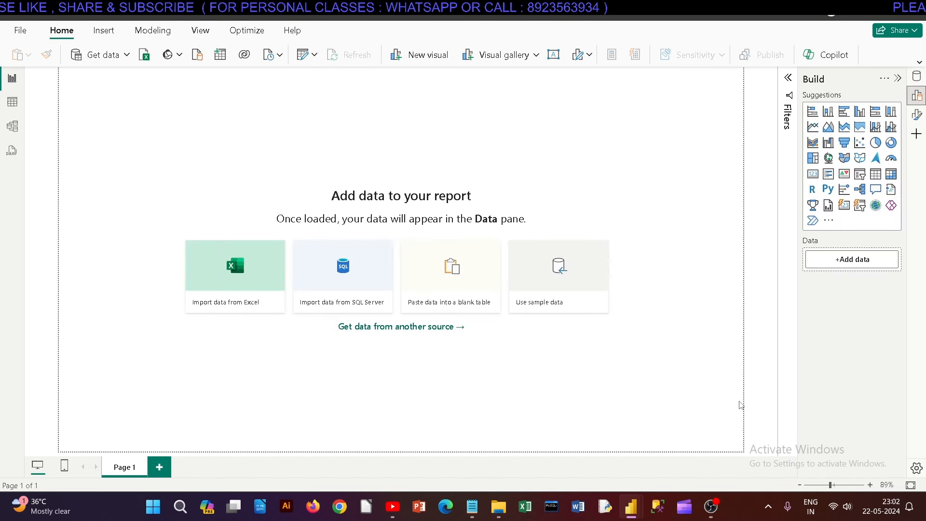
left_click(909, 78)
left_click(915, 77)
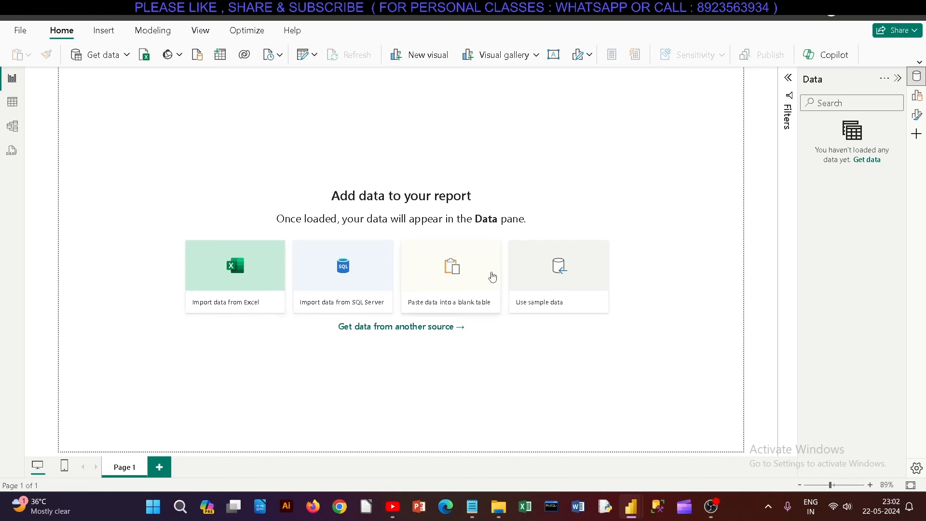
Step: Import Financial_Sample2.xlsx into the blank report with the canvas option for Excel data
left_click(230, 279)
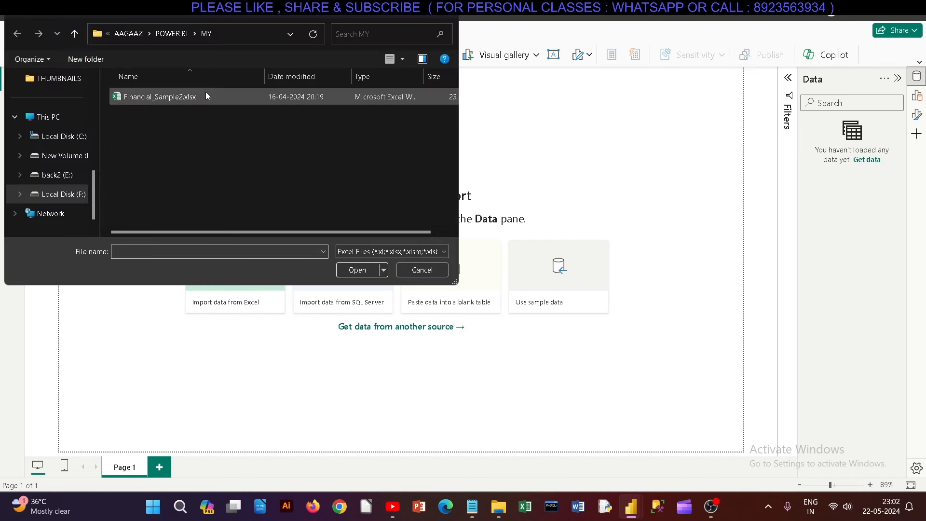
left_click(177, 99)
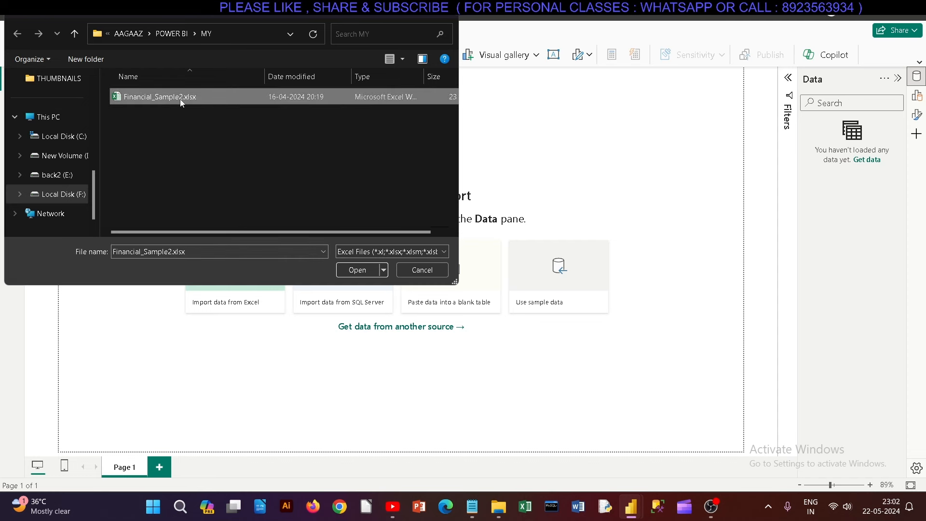
left_click(355, 271)
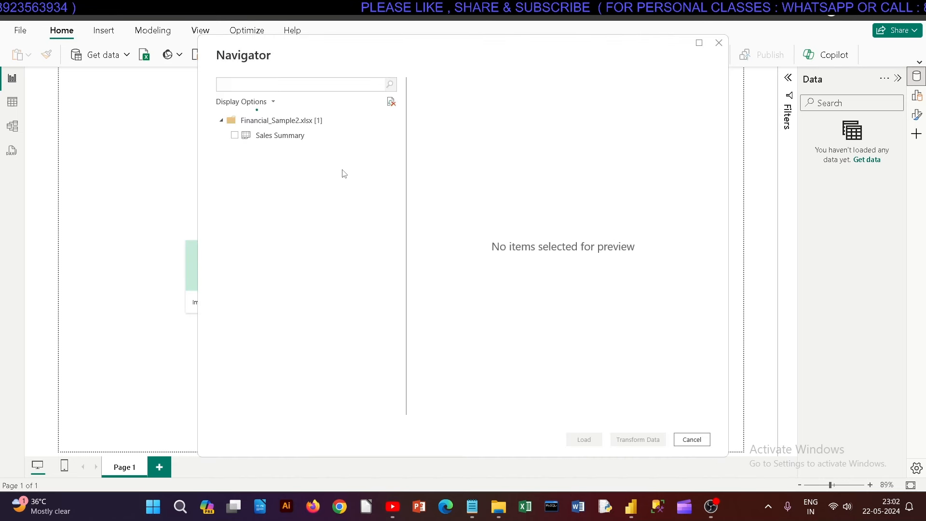
Step: Select and preview the Sales Summary sheet, load it into the new report, and expand its field list
left_click(234, 136)
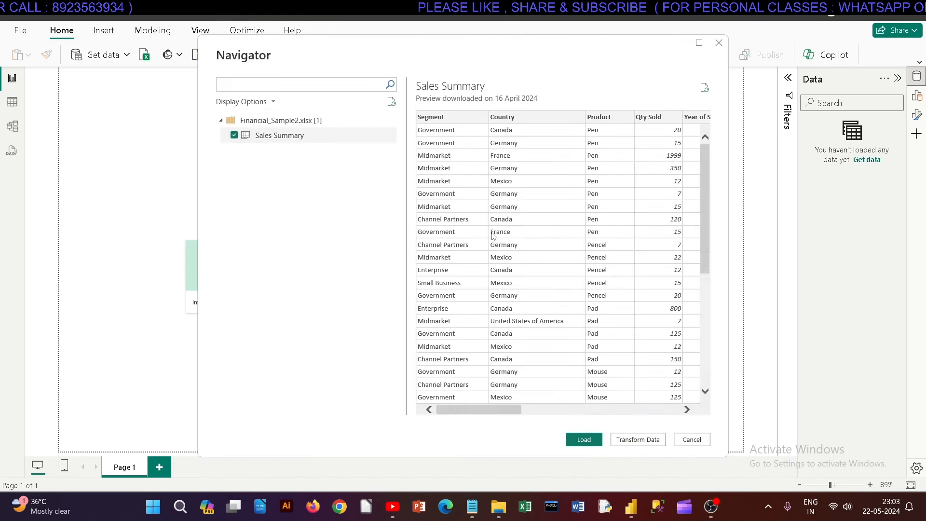
left_click_drag(705, 160, 724, 272)
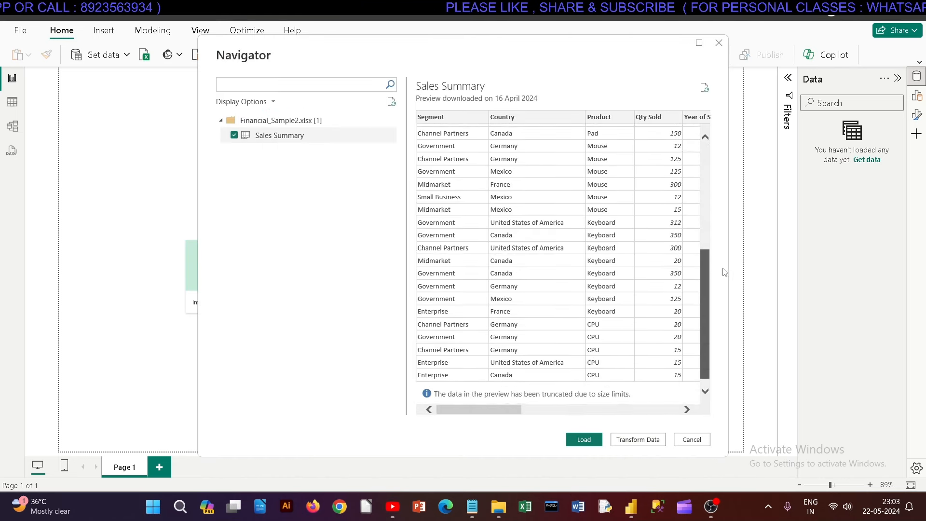
left_click(577, 440)
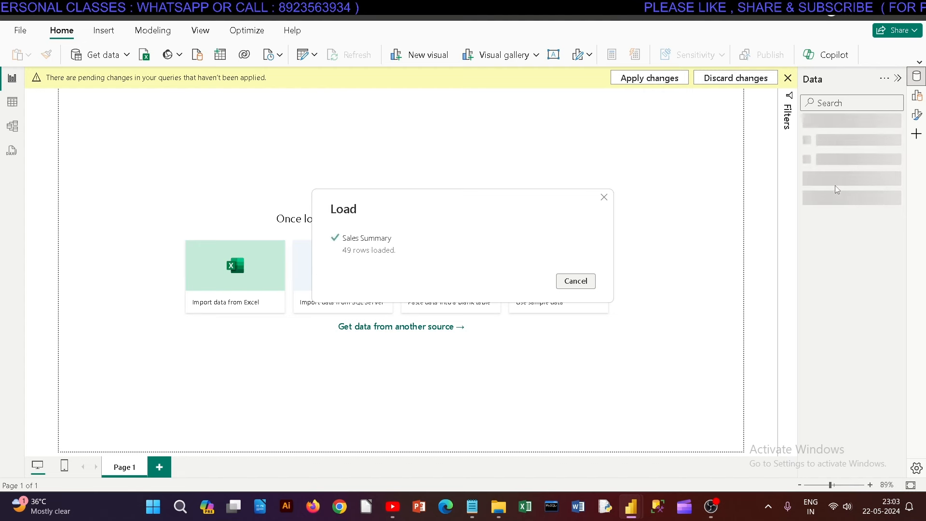
left_click(810, 125)
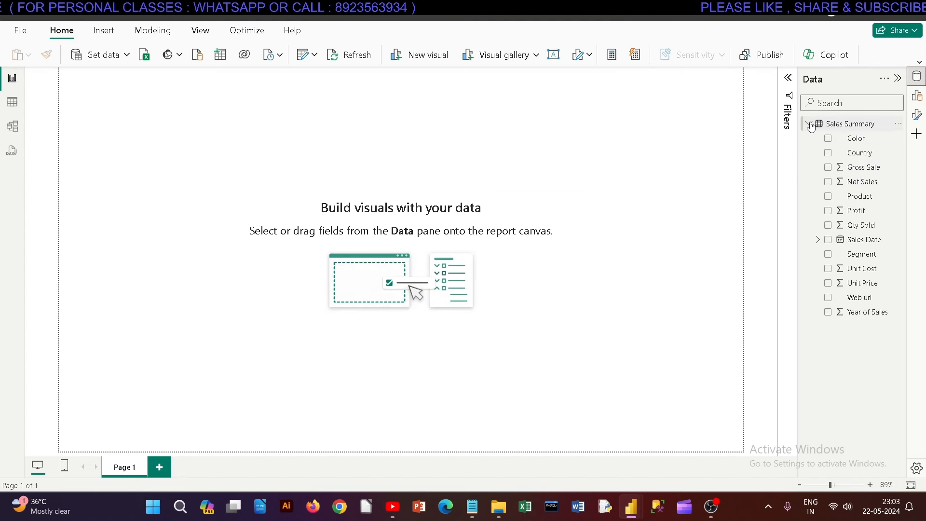
Step: Compare the two open reports, then close the one holding only the Sales Summary table without saving it
mouse_move(625, 497)
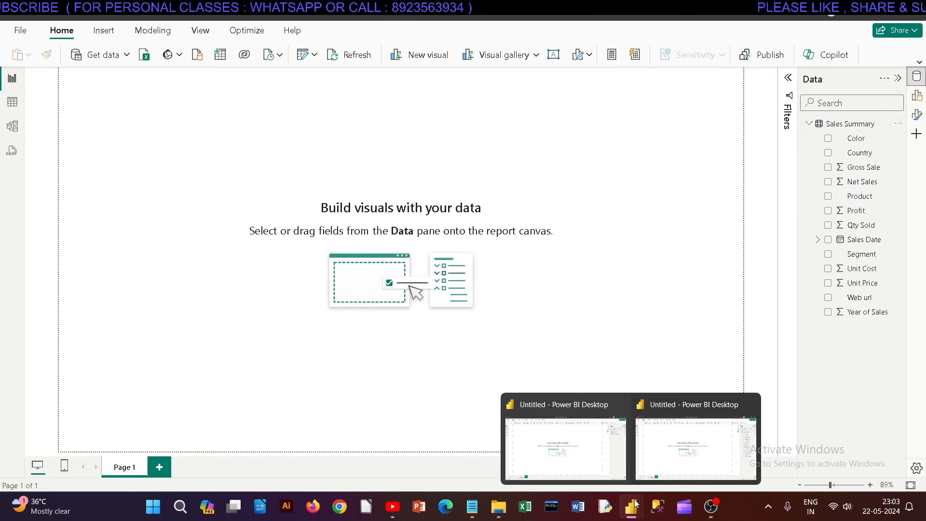
left_click(570, 448)
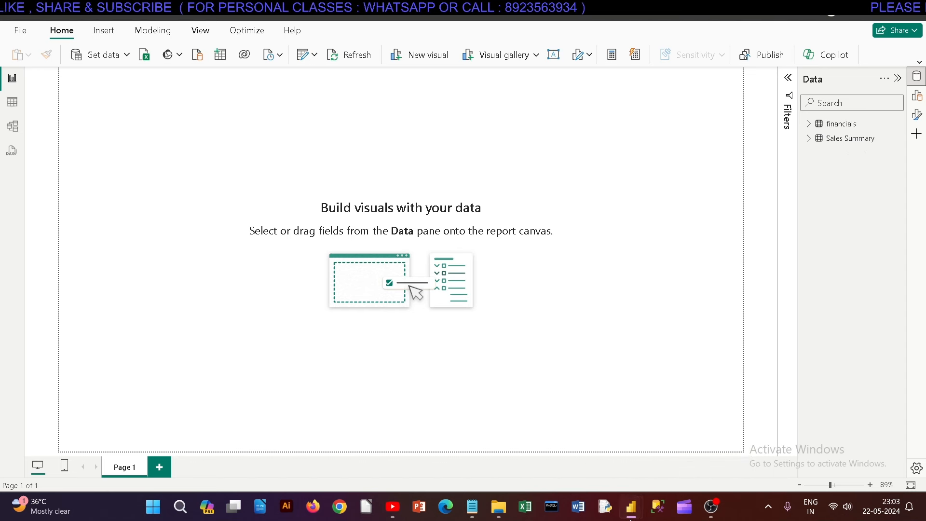
mouse_move(631, 506)
left_click(664, 448)
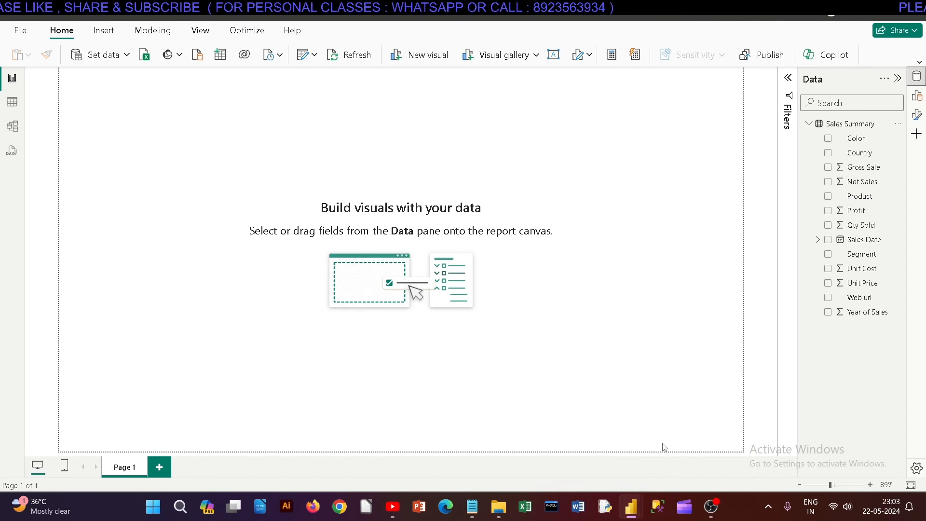
left_click(923, 17)
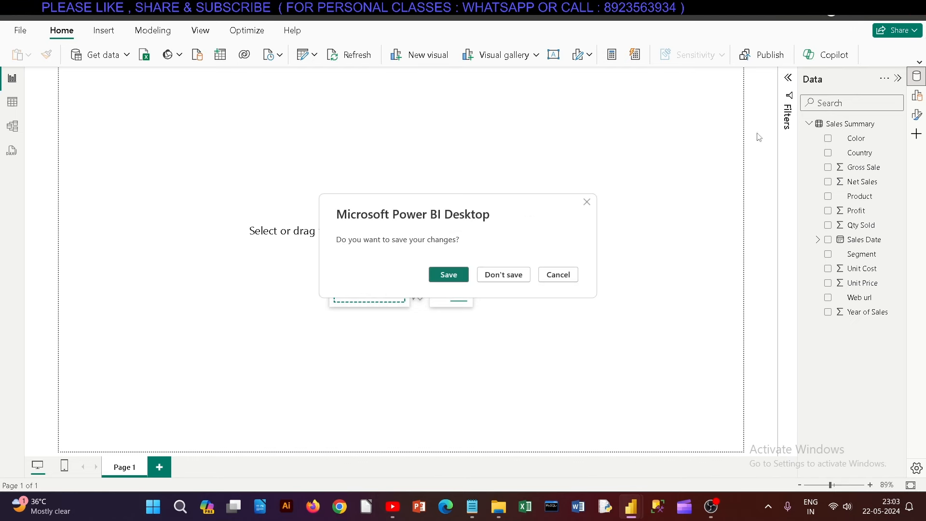
left_click(510, 281)
Step: Select the Sales Summary table in the remaining report and review the lesson topic list in the Notepad notes
left_click(832, 138)
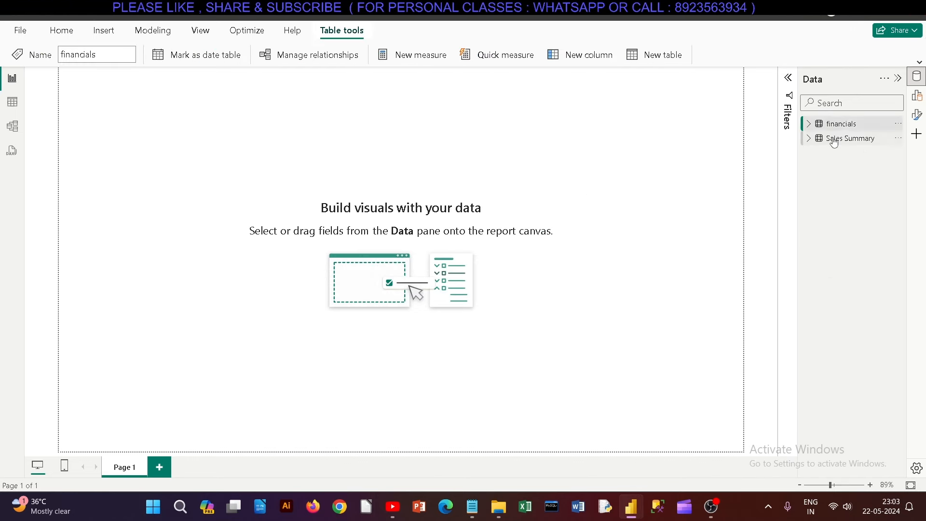
left_click(477, 507)
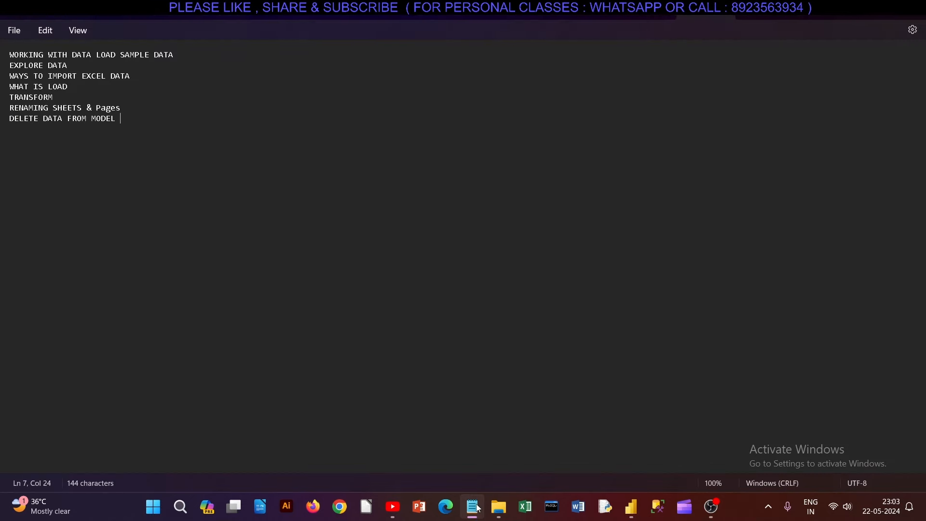
left_click(478, 507)
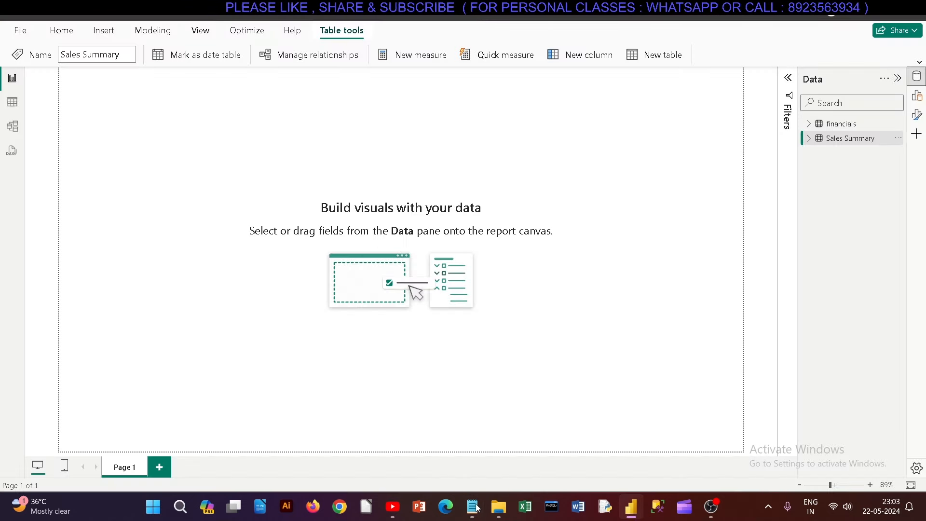
left_click(476, 507)
left_click(476, 507)
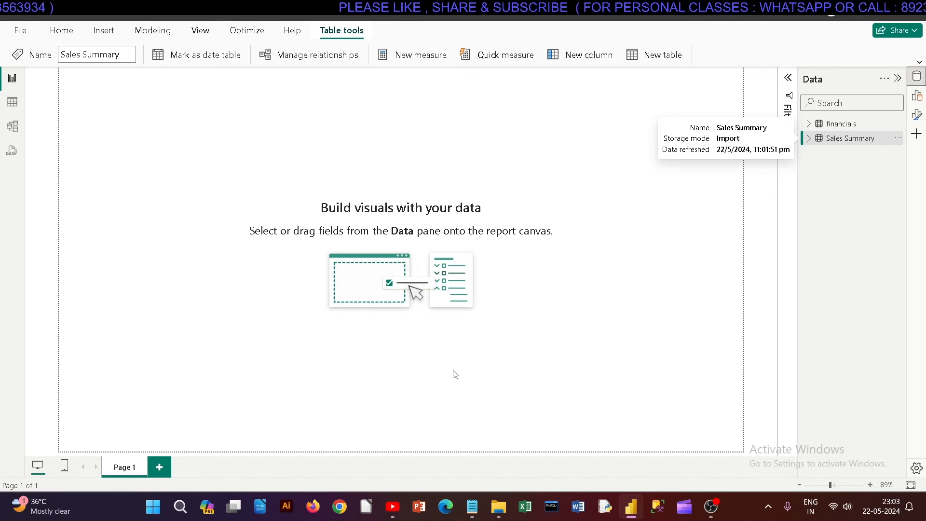
left_click(480, 508)
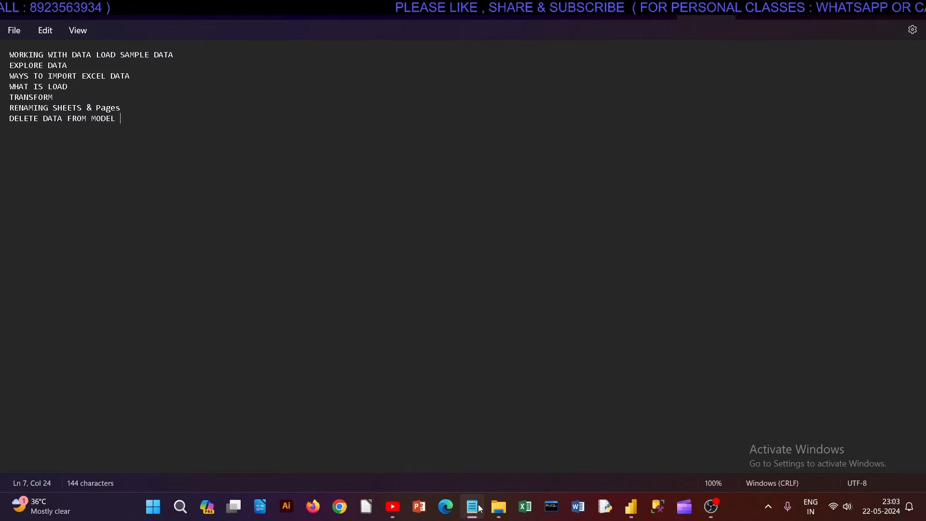
left_click(480, 508)
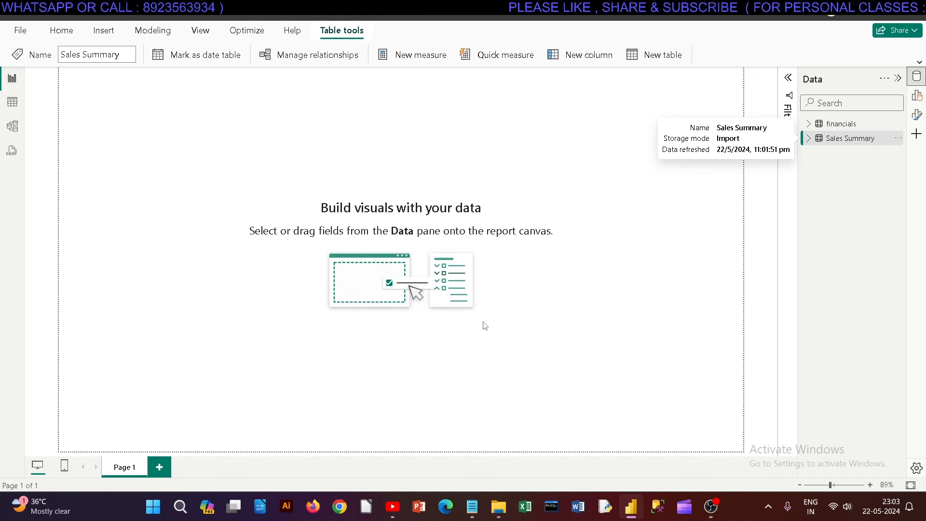
key("alt+Tab")
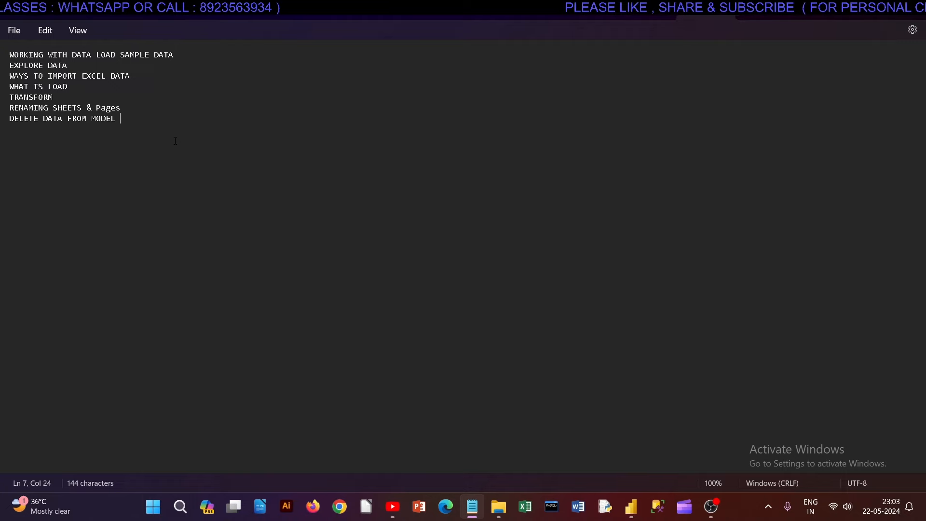
key("alt+Tab")
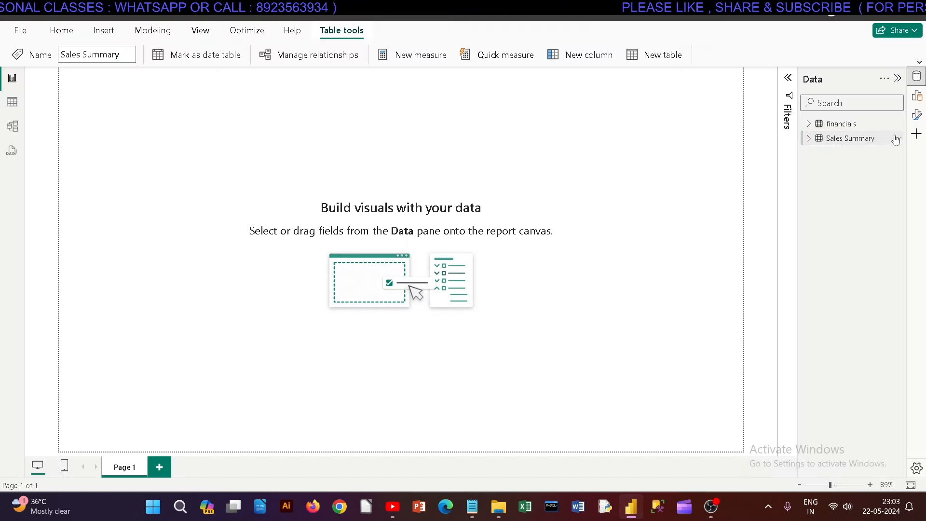
Step: Rename the financials table as f
left_click(828, 126)
left_click(830, 139)
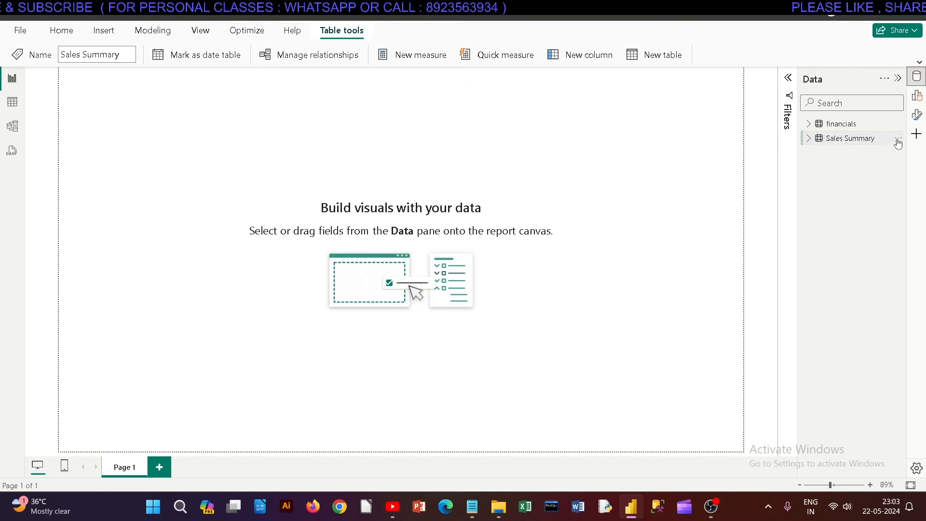
left_click(896, 124)
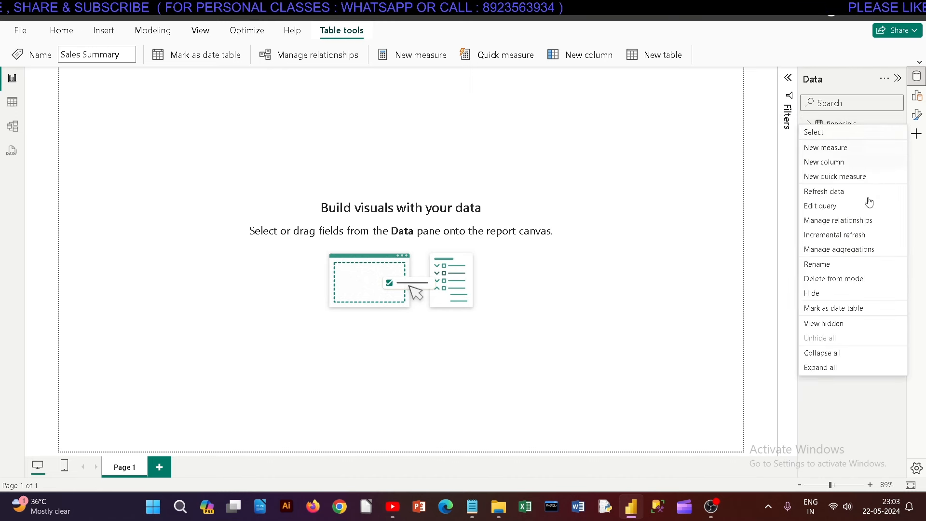
left_click(869, 393)
left_click(895, 125)
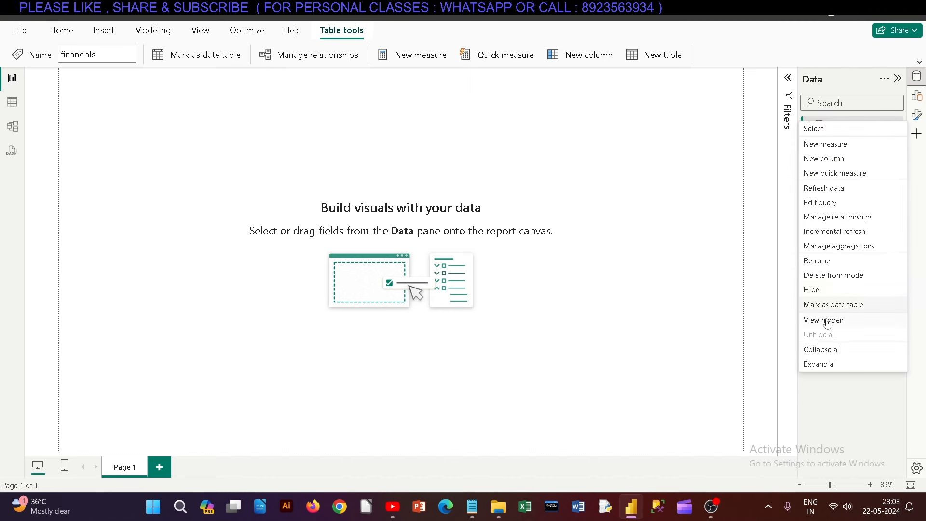
left_click(820, 261)
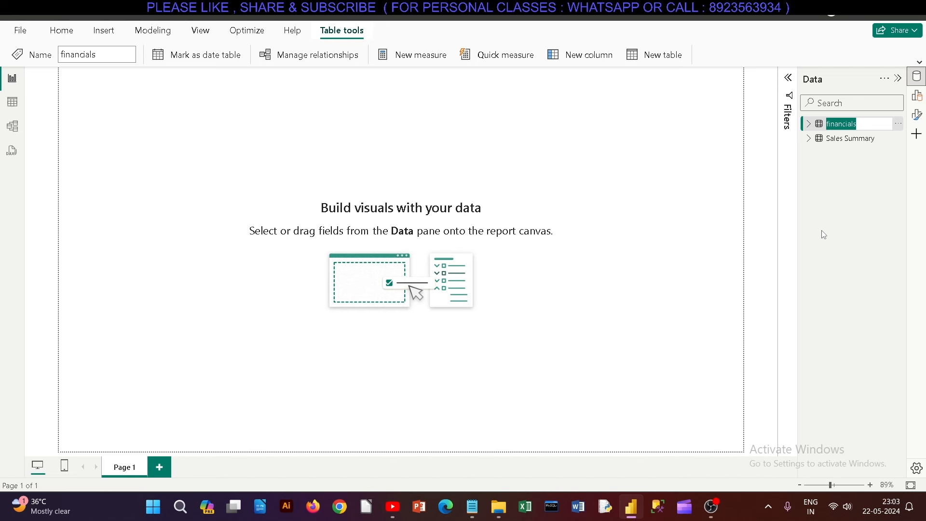
type("f")
key("Return")
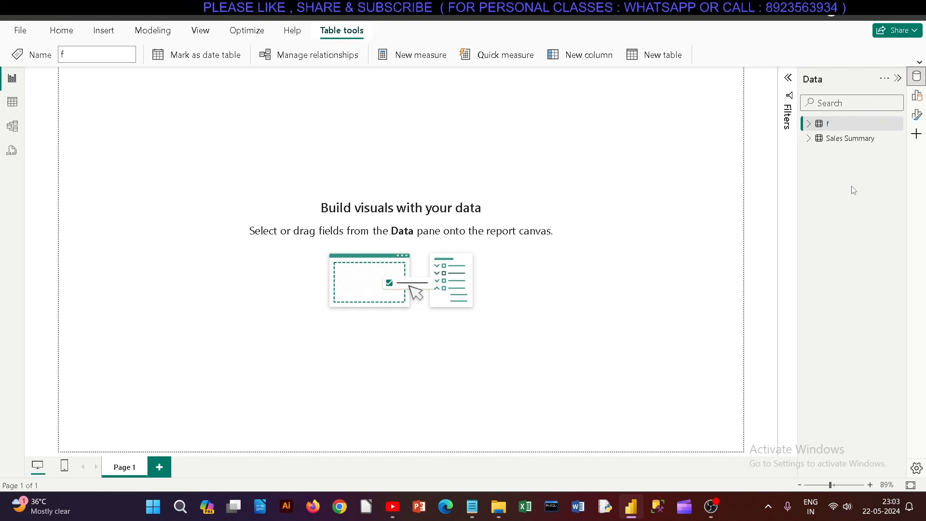
Step: Rename the Sales Summary table as f2
left_click(892, 142)
left_click(894, 142)
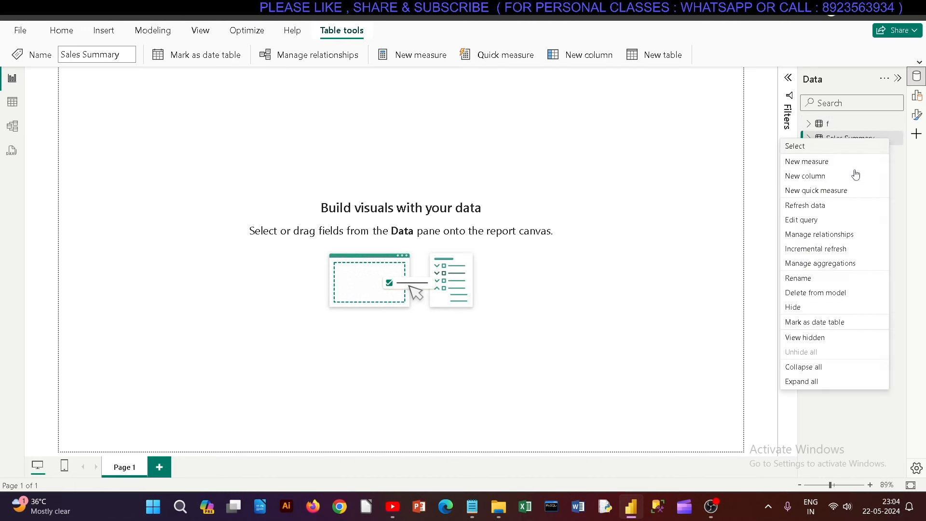
left_click(813, 279)
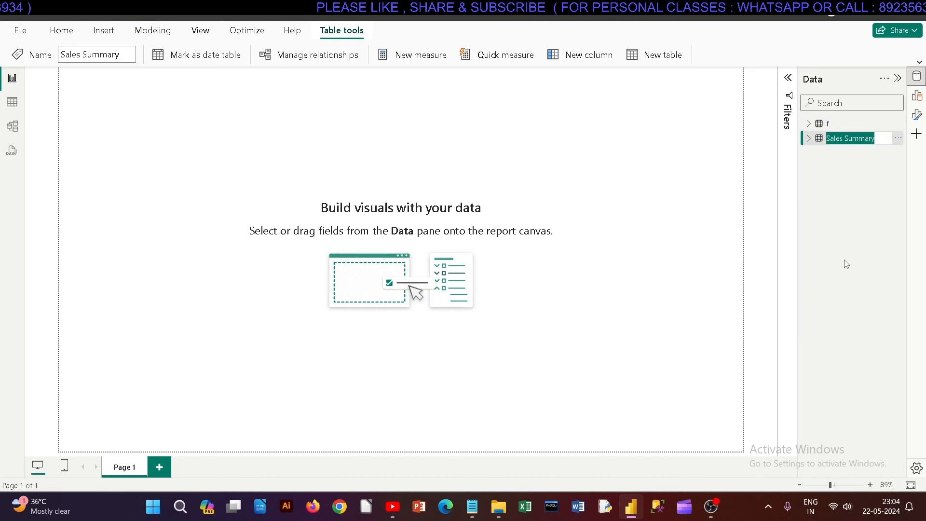
type("f2")
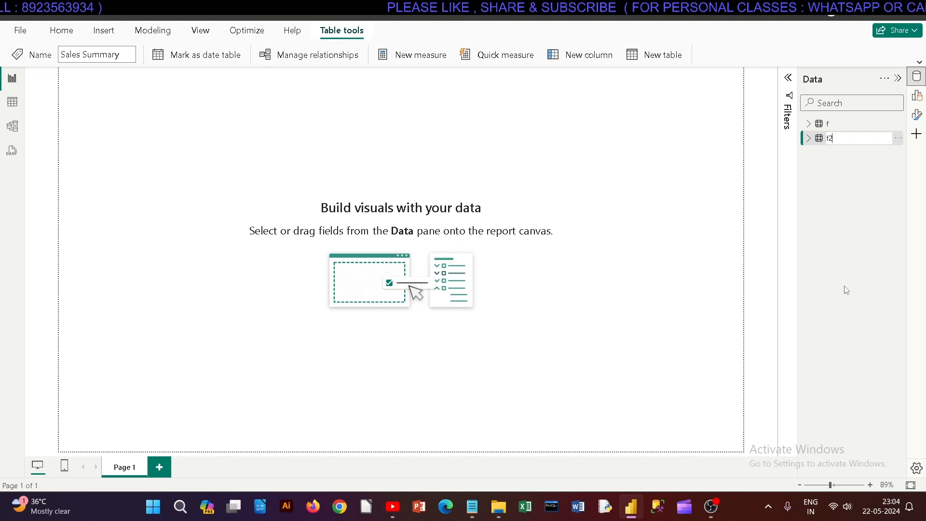
key("Return")
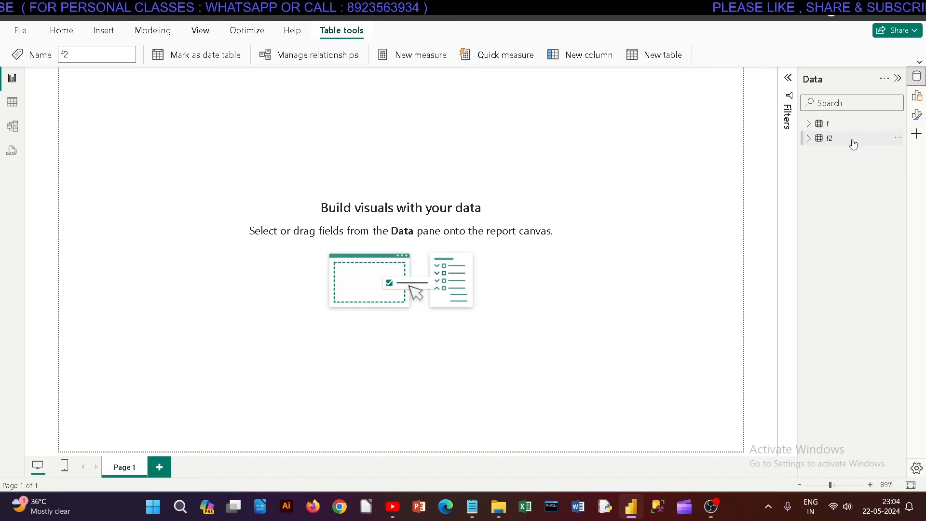
Step: Check the lesson notes and add four new pages to the report
key("alt+Tab")
key("alt+Tab")
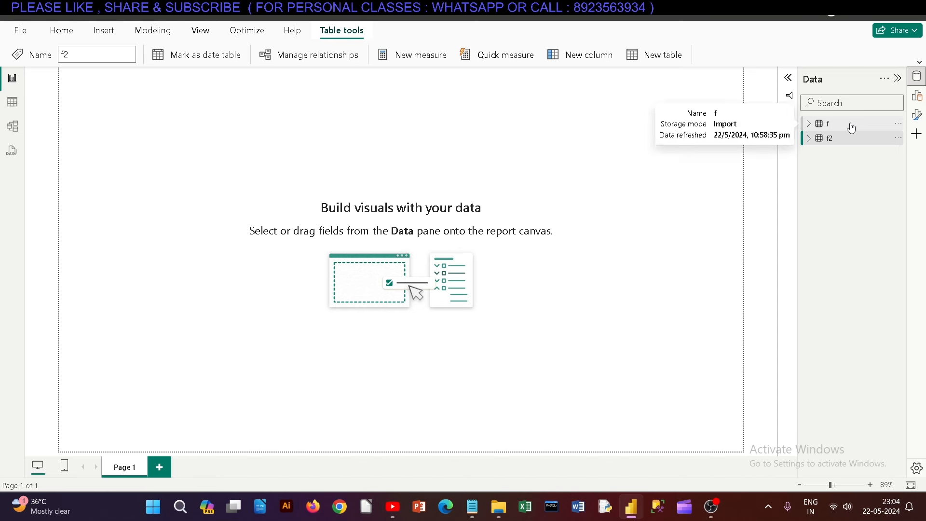
left_click(158, 468)
left_click(206, 467)
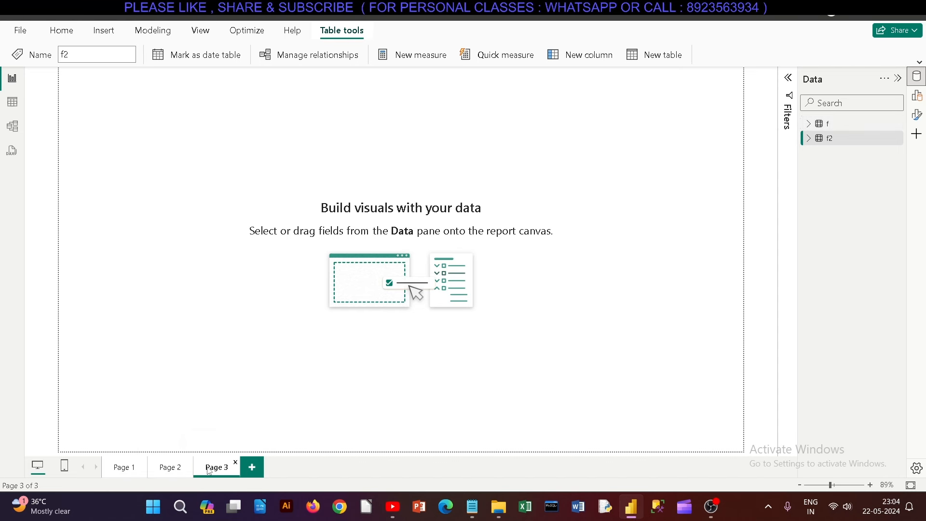
left_click(251, 467)
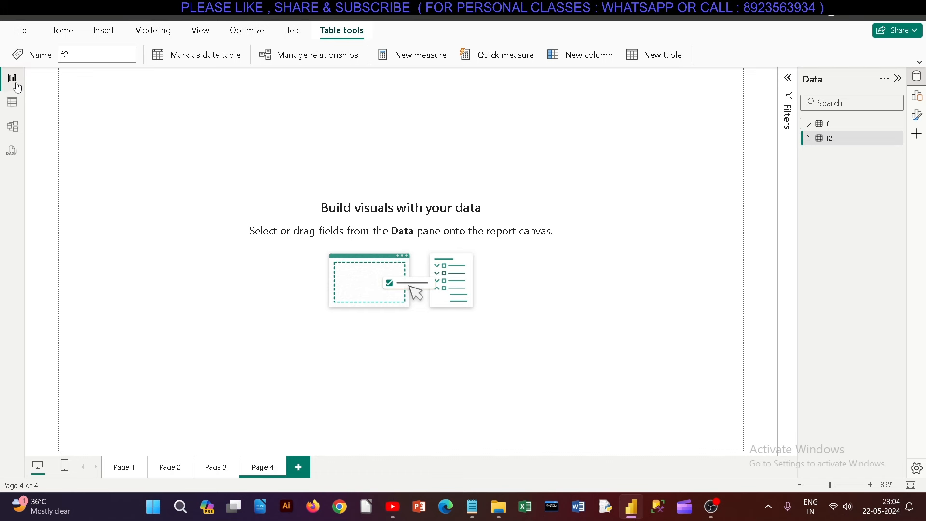
left_click(298, 467)
Step: Show tables f and f2 alongside Page 1 and Page 2, then visit Table view and return to Report view
left_click(128, 470)
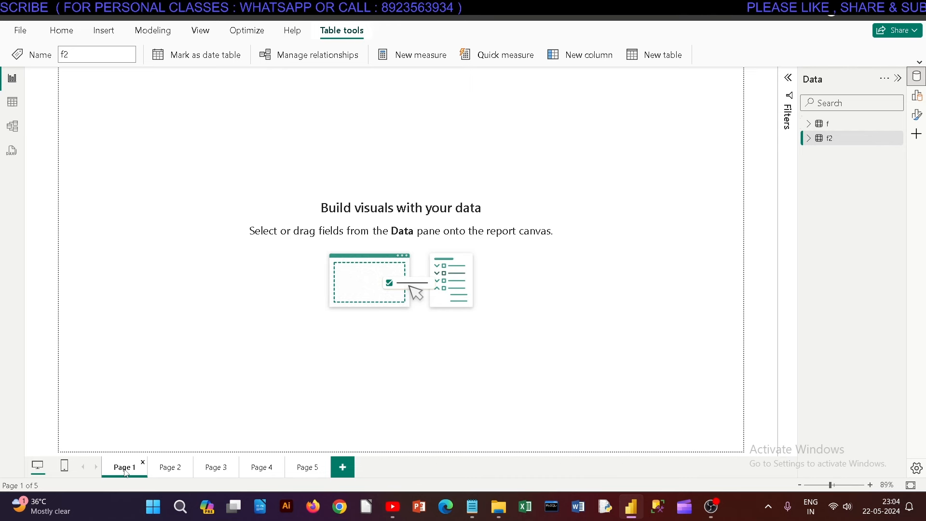
left_click(830, 126)
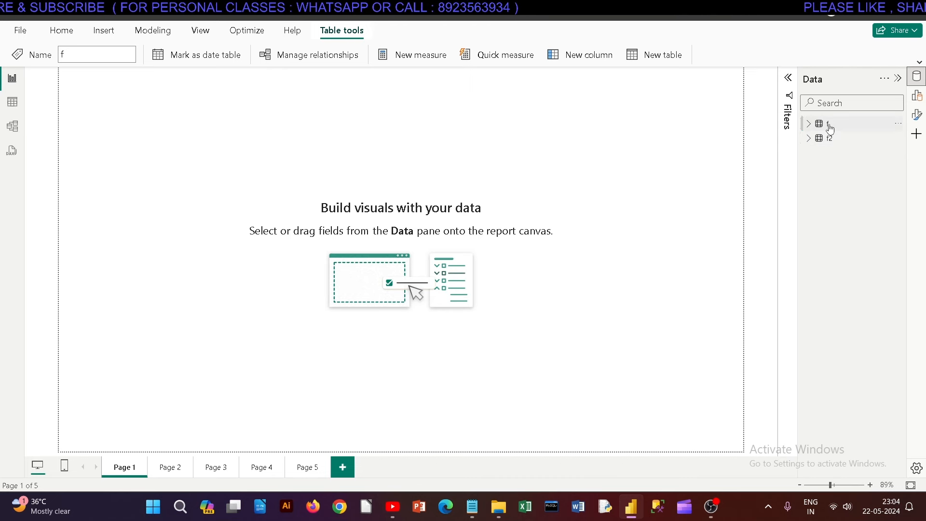
left_click(168, 469)
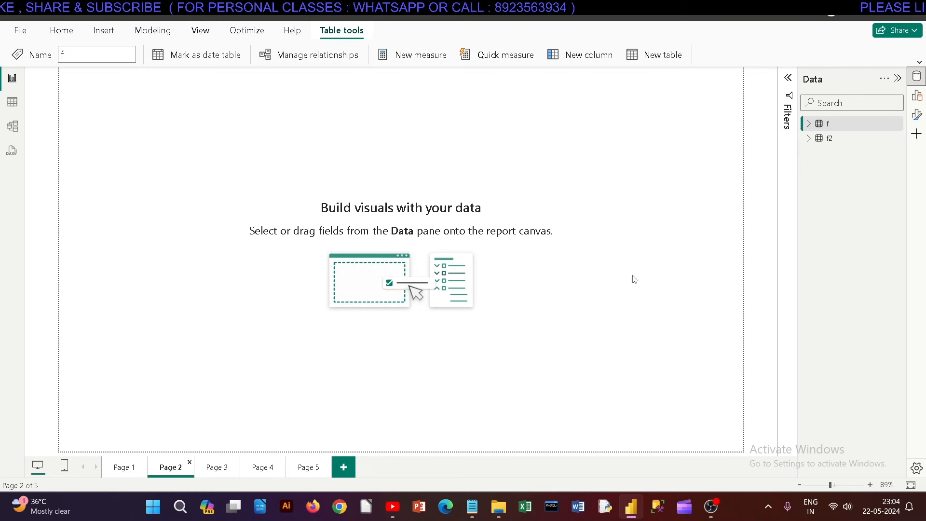
left_click(835, 140)
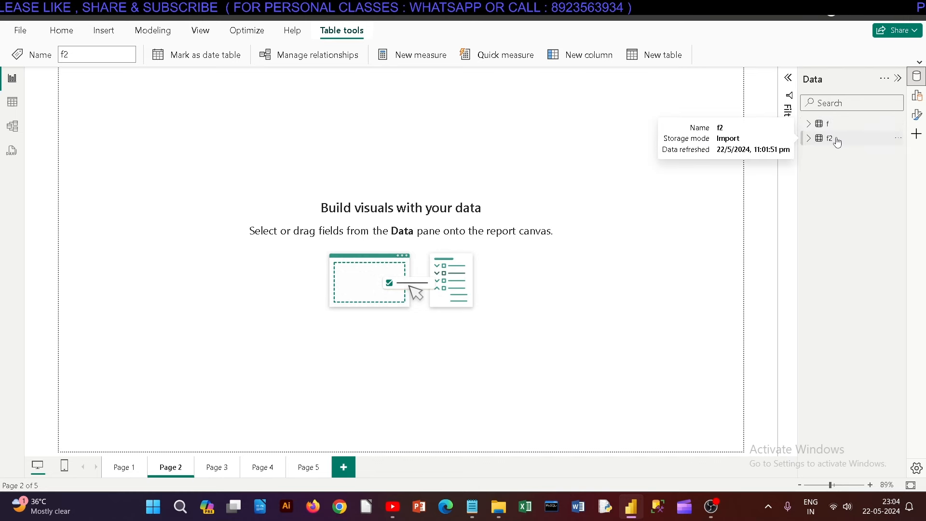
left_click(13, 113)
left_click(12, 79)
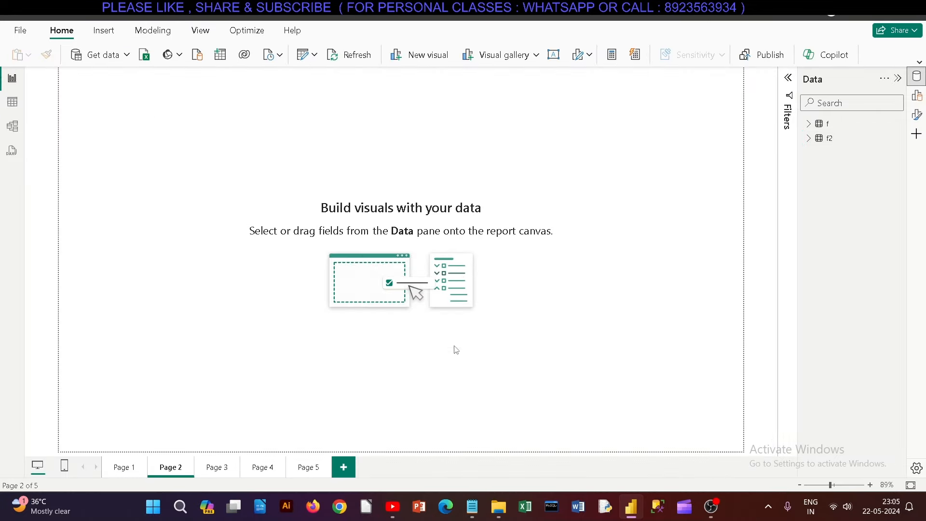
Step: Delete Page 5, Page 4 and Page 3 from the report
right_click(316, 469)
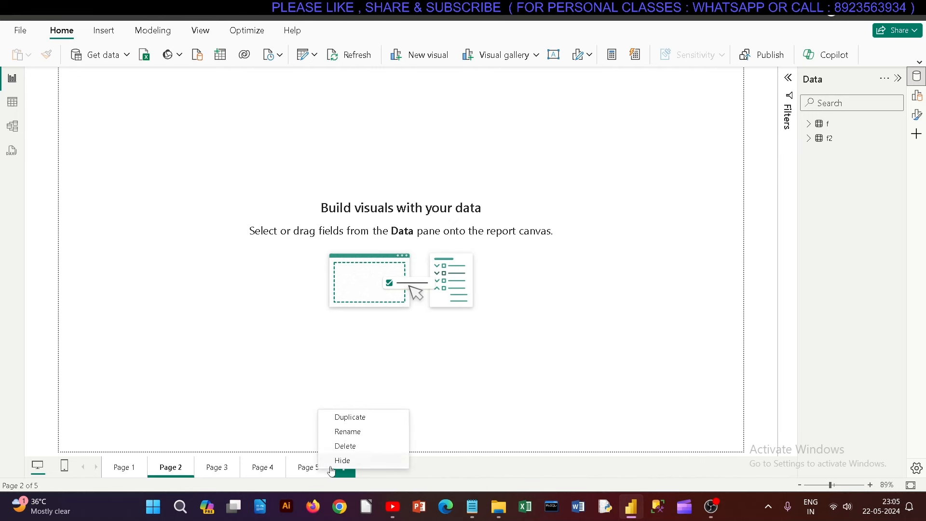
left_click(328, 445)
left_click(554, 279)
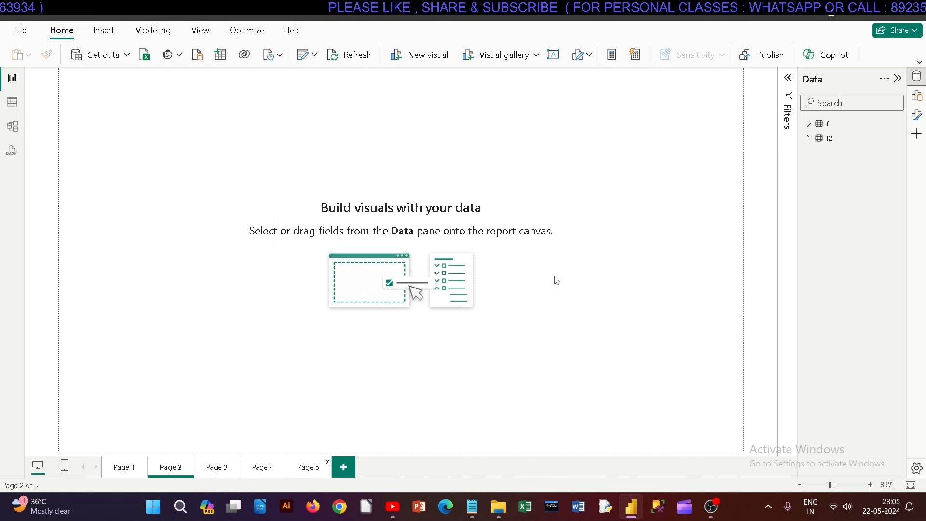
right_click(265, 468)
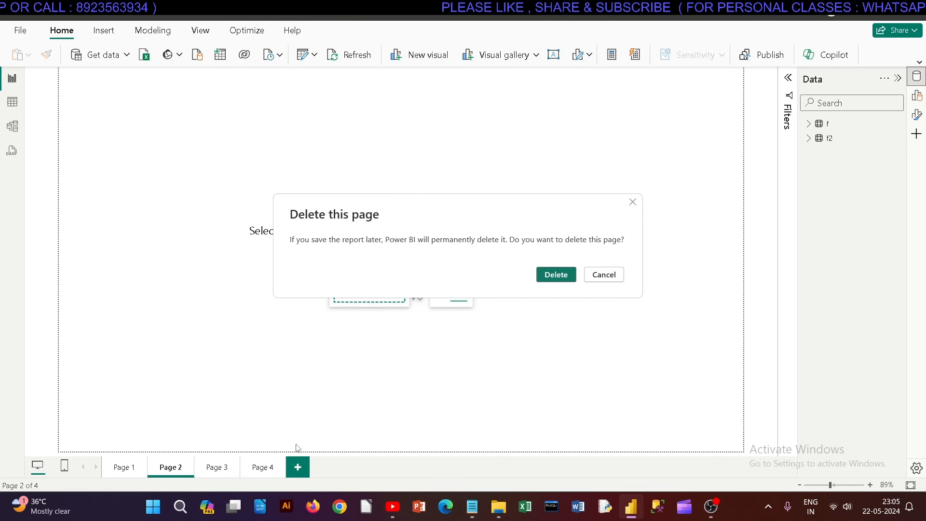
left_click(285, 446)
left_click(540, 280)
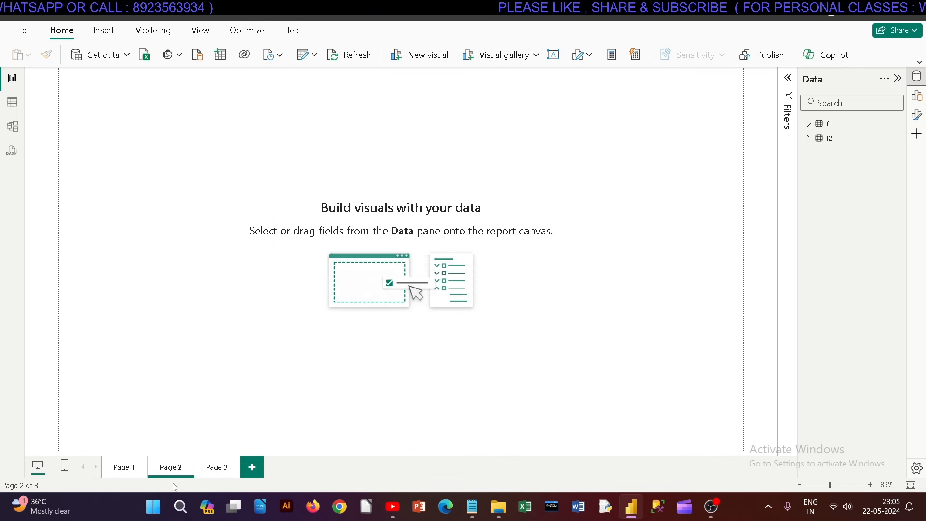
right_click(217, 466)
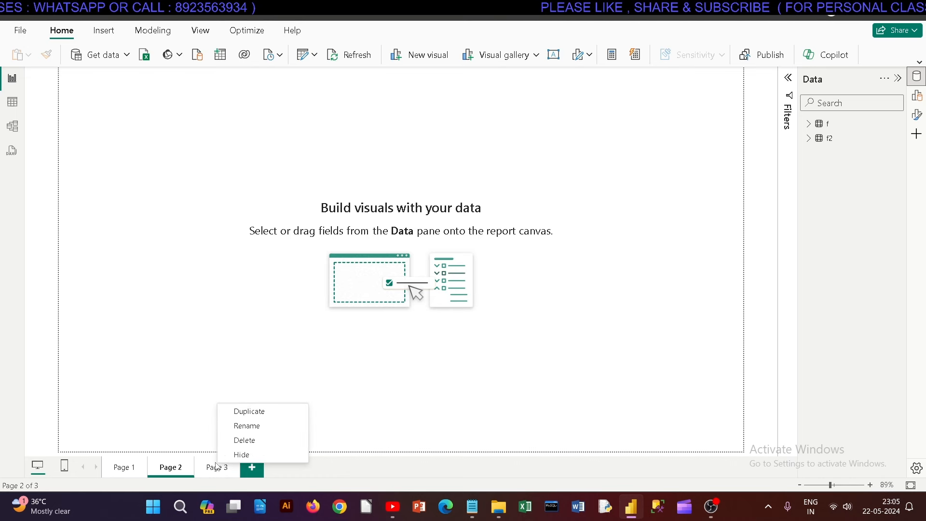
left_click(261, 437)
left_click(544, 283)
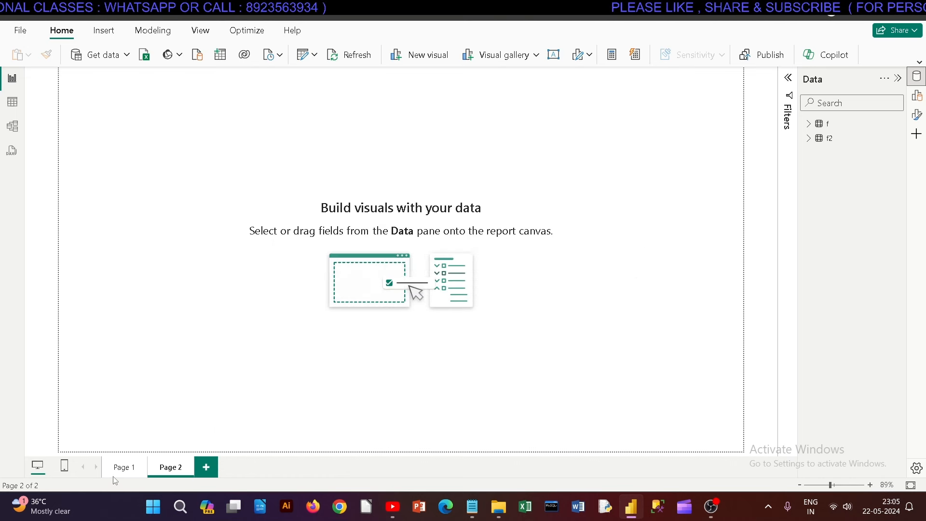
Step: Rename report Page 1 as f to match the table of the same name
left_click(130, 474)
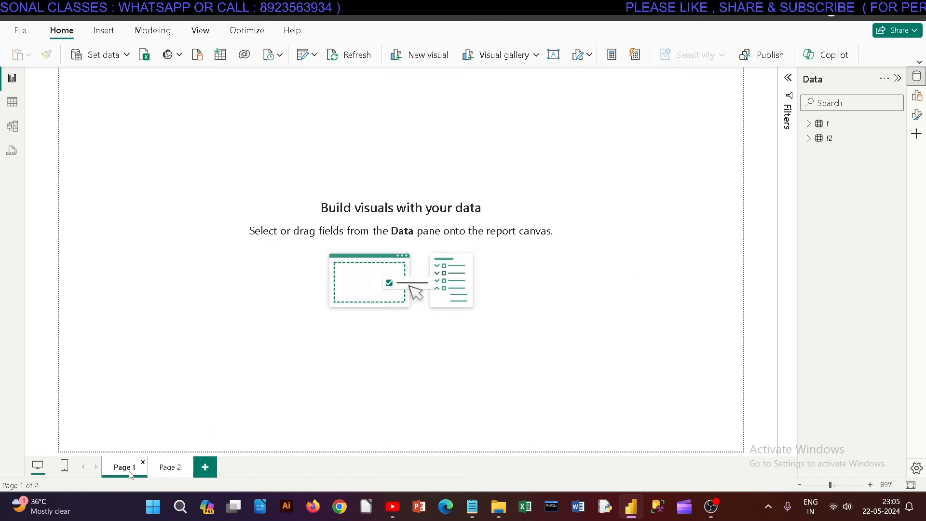
left_click(852, 125)
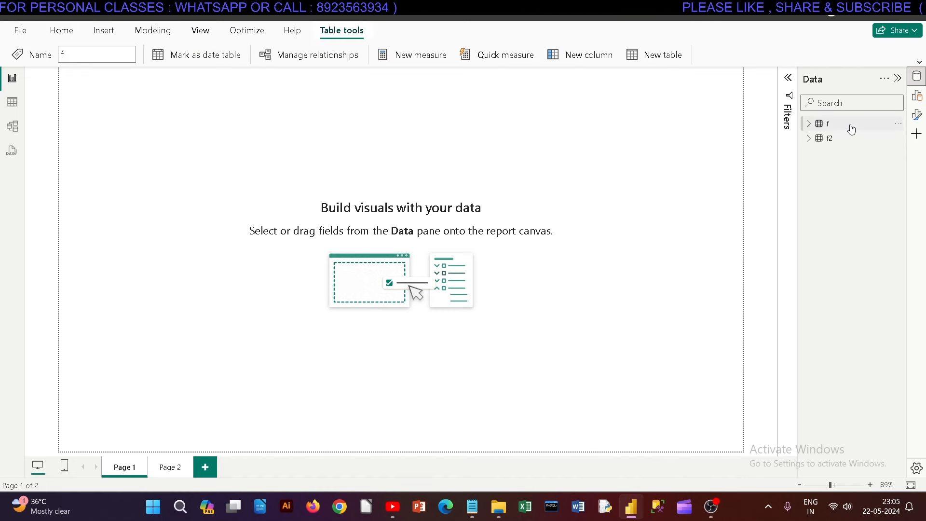
right_click(130, 474)
left_click(157, 434)
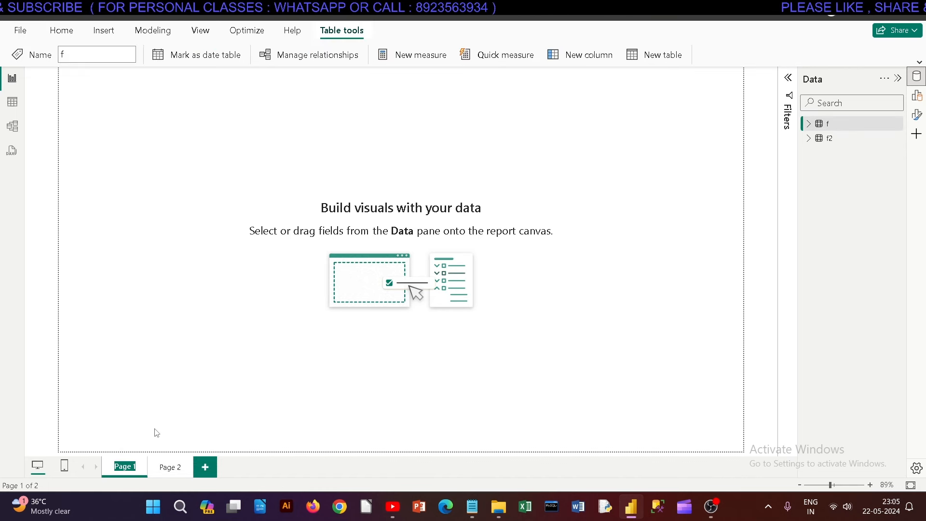
type("f")
key("Return")
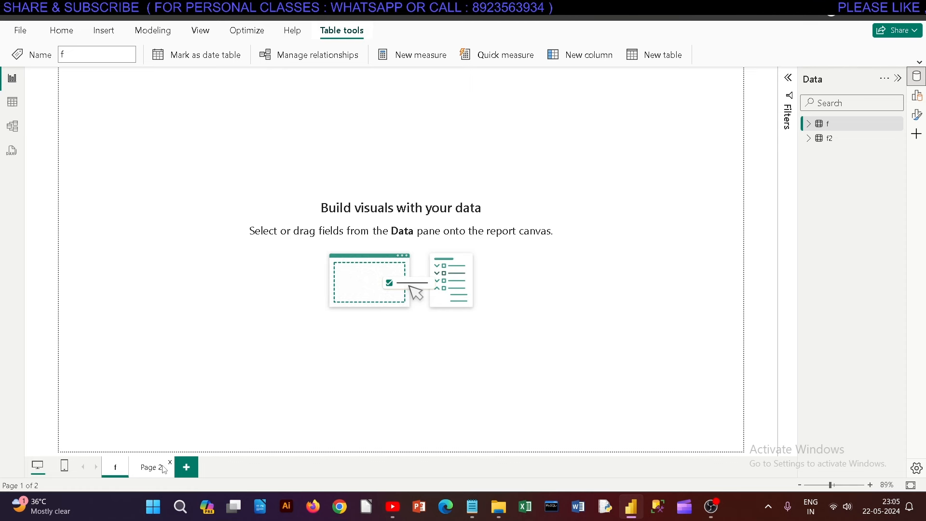
Step: Rename report Page 2 as f2
right_click(149, 469)
left_click(174, 434)
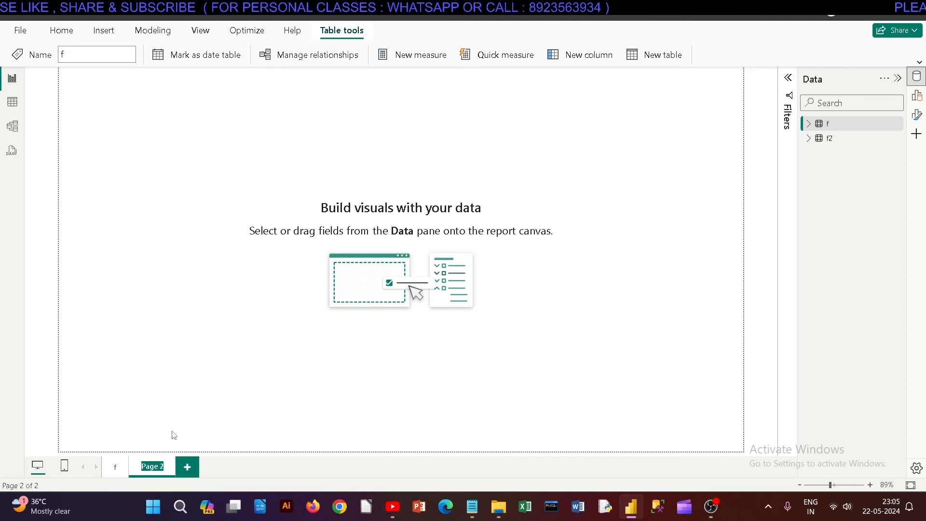
type("f2")
key("Return")
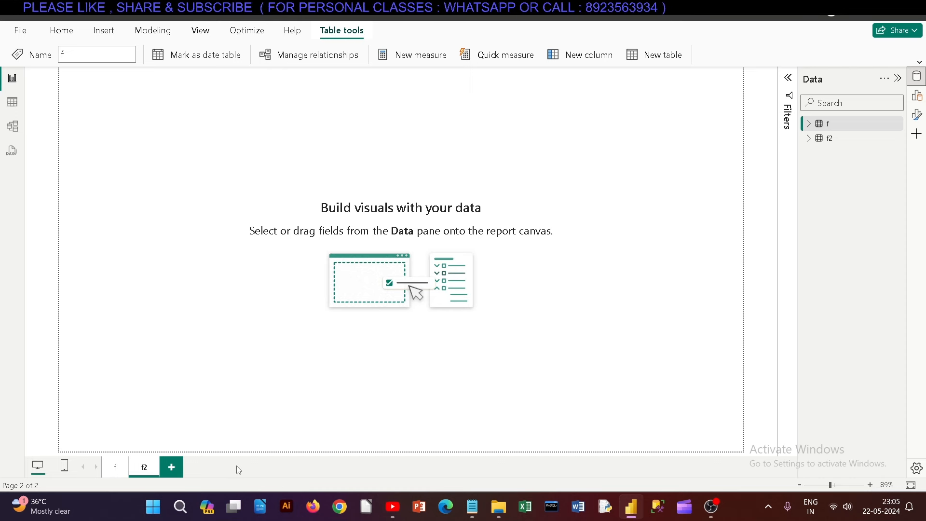
Step: Show pages f and f2 in turn and select the f2 table
left_click(117, 475)
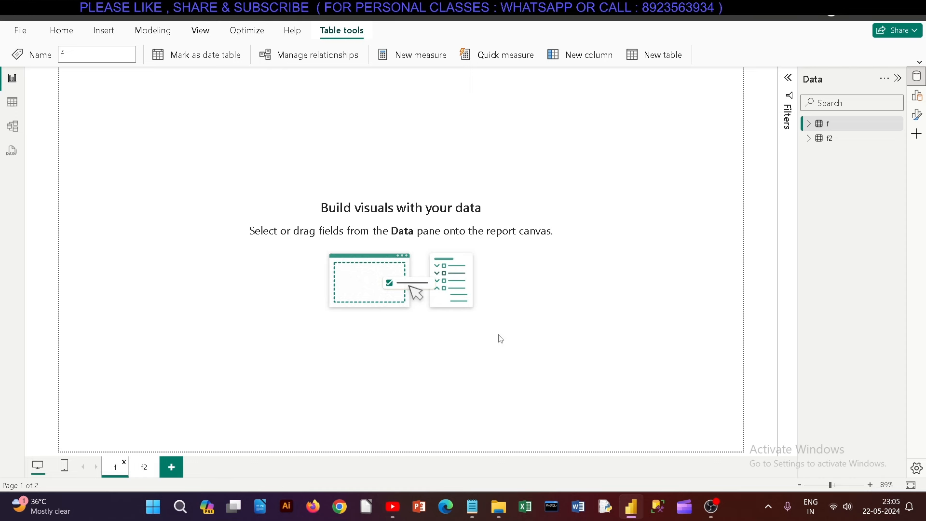
left_click(143, 467)
left_click(839, 144)
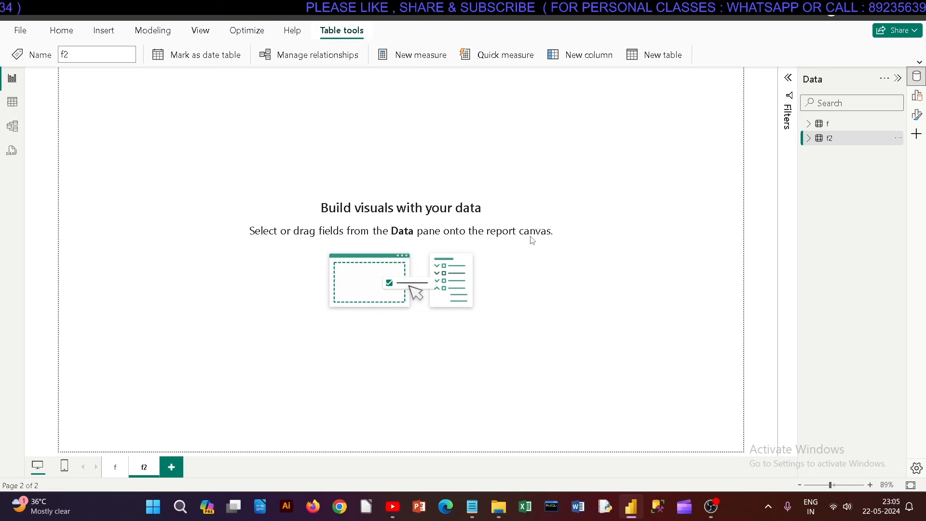
Step: Check the lesson notes and delete the f2 table from the model
left_click(472, 507)
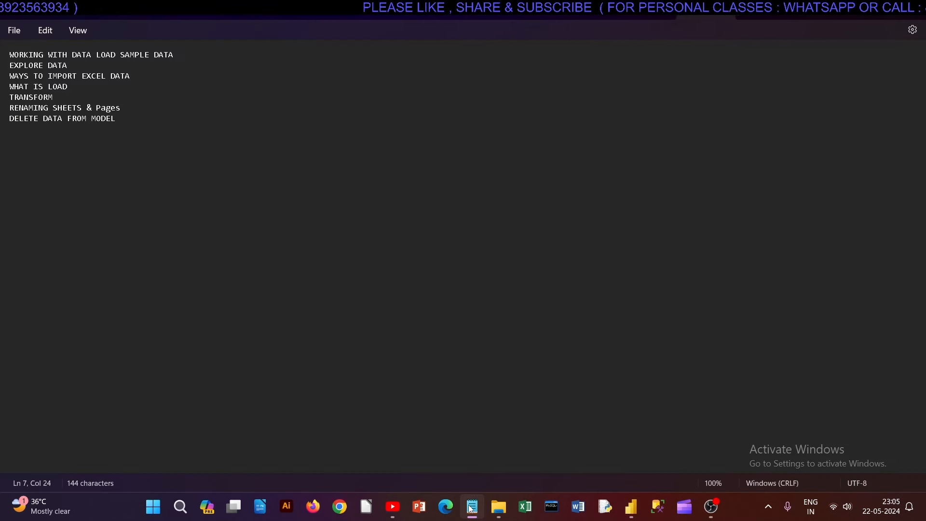
left_click(472, 507)
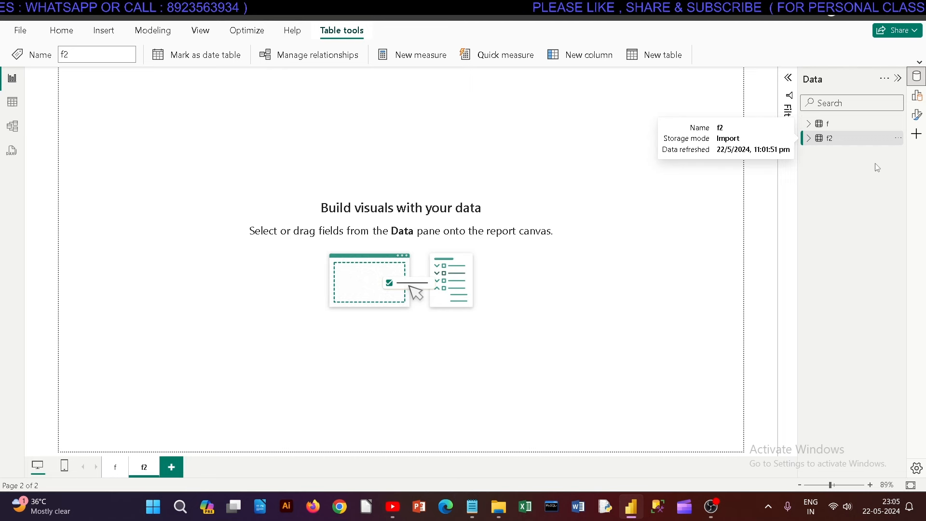
key("alt+Tab")
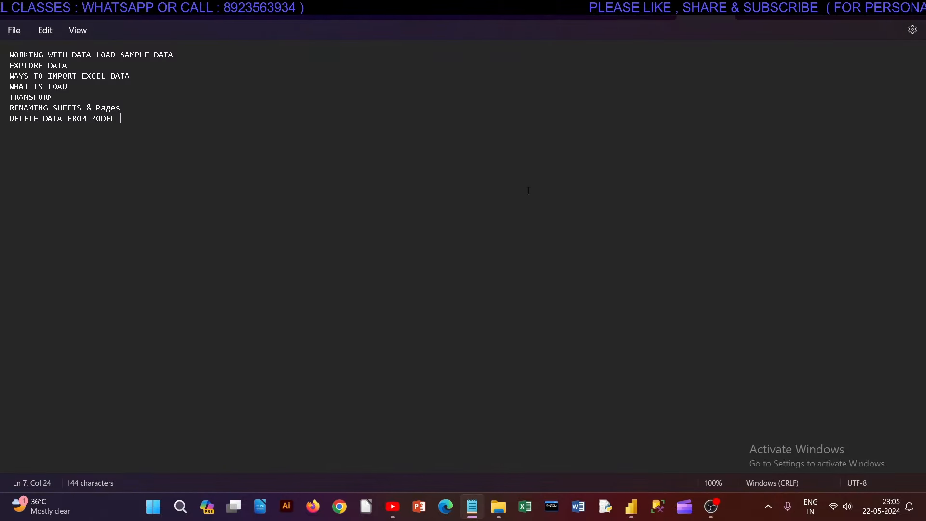
key("alt+Tab")
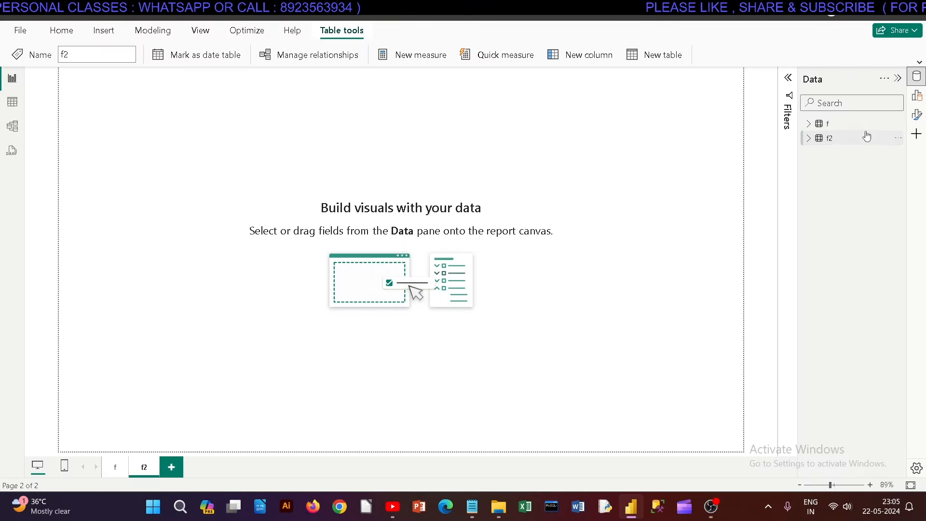
left_click(891, 139)
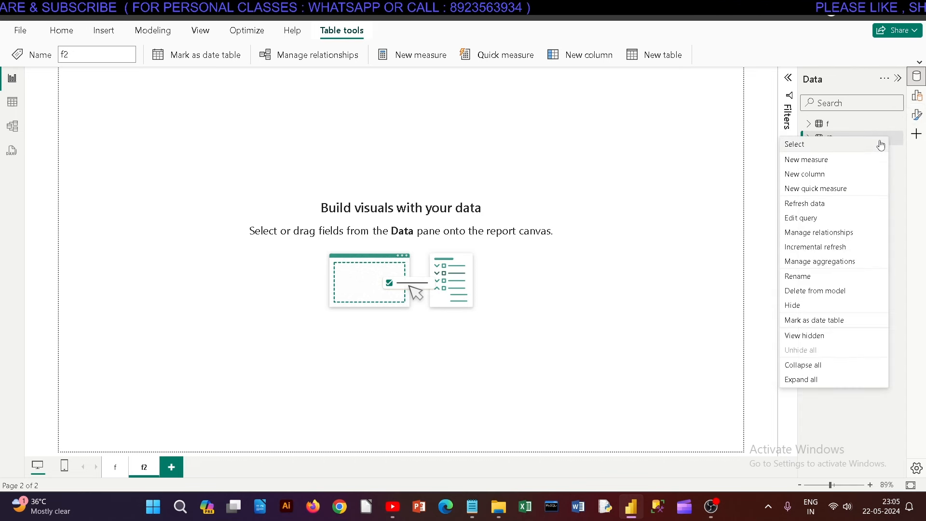
left_click(817, 291)
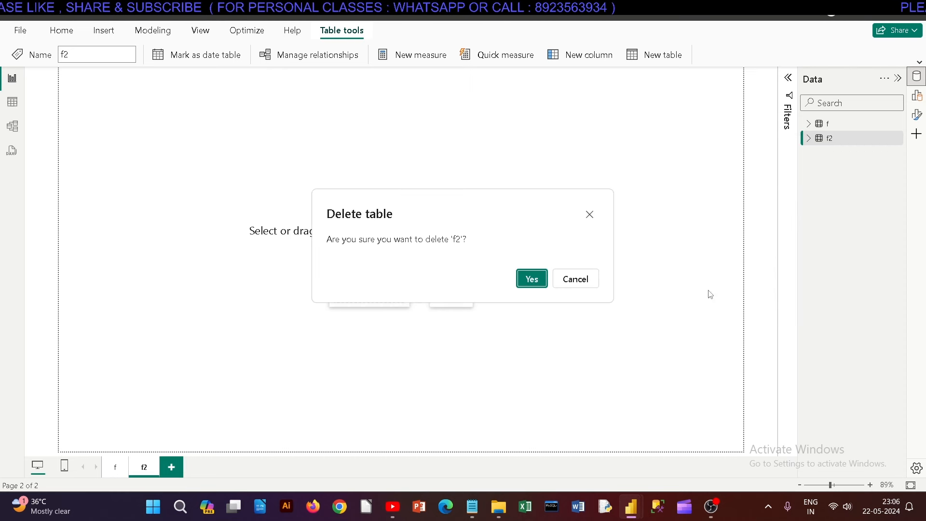
left_click(532, 280)
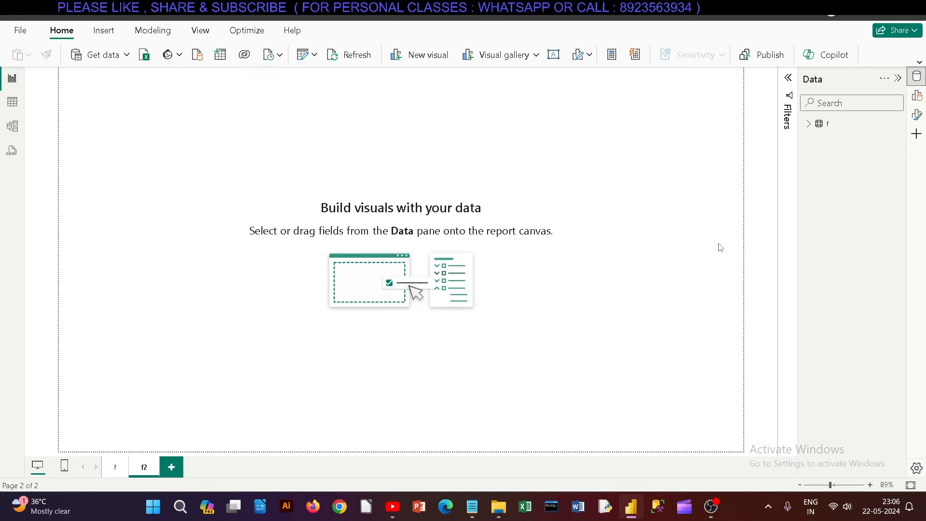
Step: Select table f, look through its rows in Table view, and return to Report view
left_click(813, 128)
left_click(811, 126)
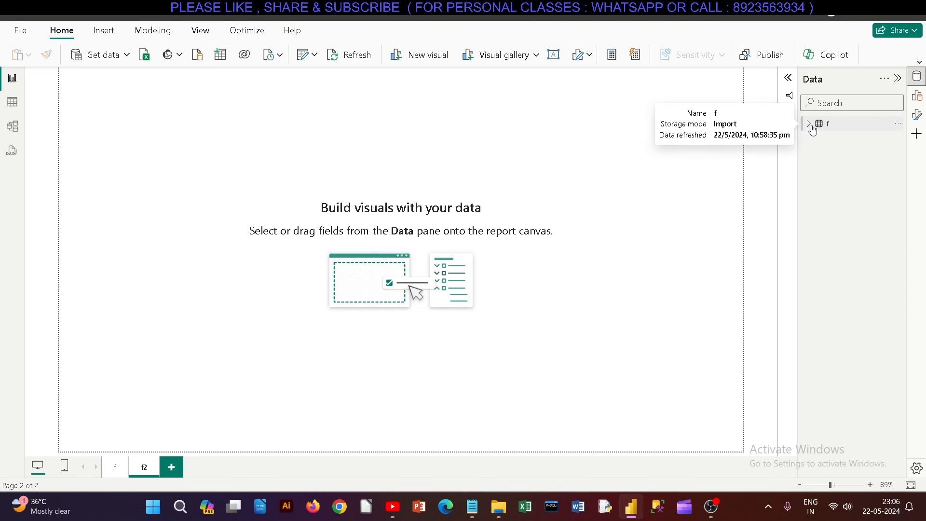
left_click(820, 124)
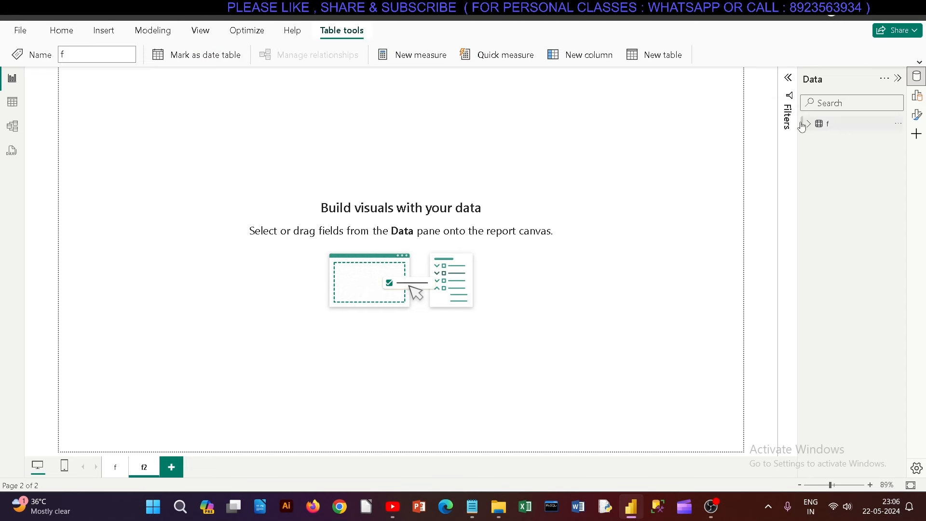
left_click(12, 102)
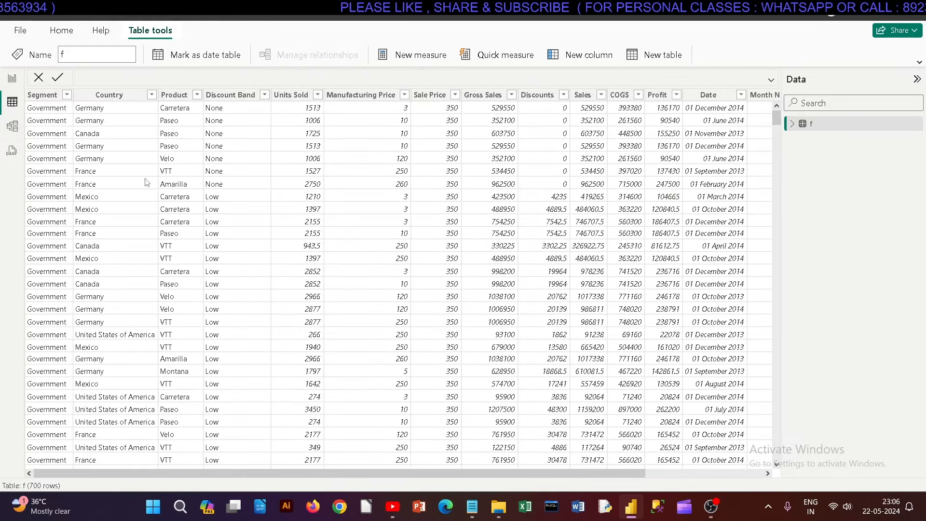
left_click(12, 79)
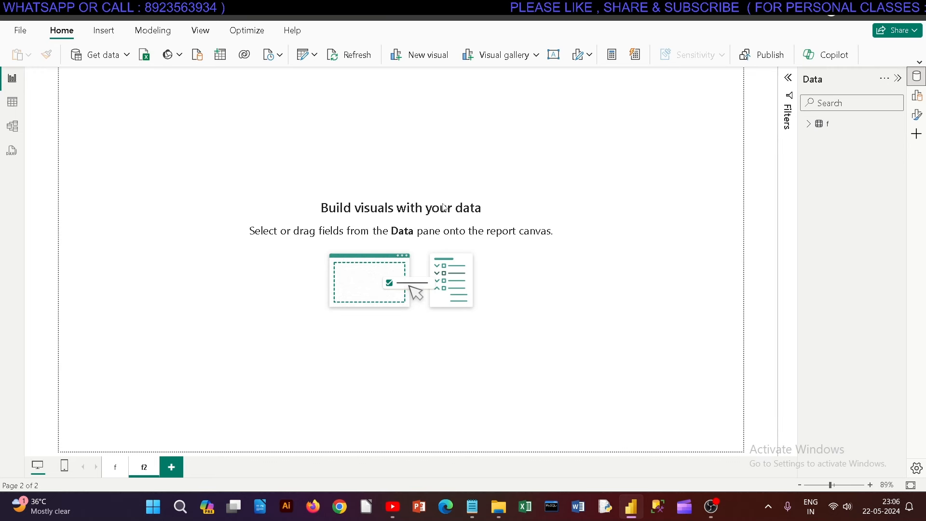
Step: Hide the Data pane and show it again
left_click(916, 77)
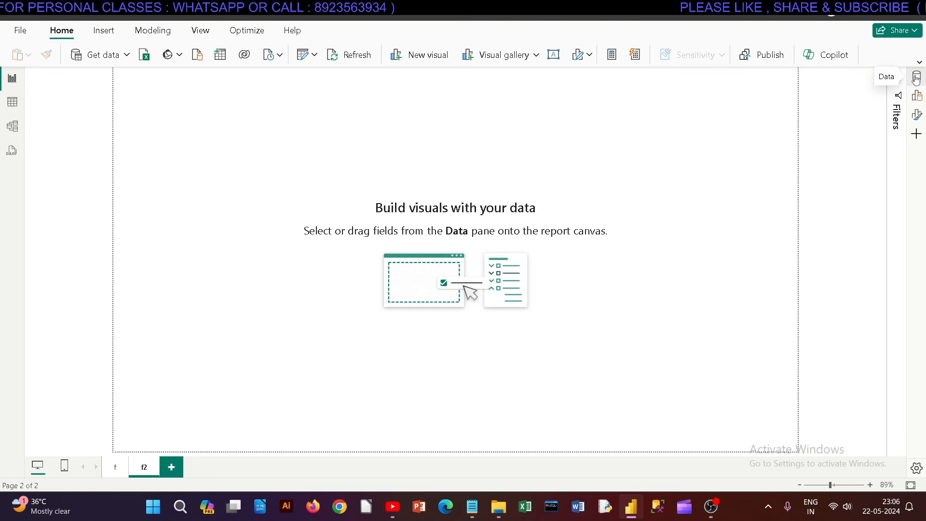
left_click(916, 78)
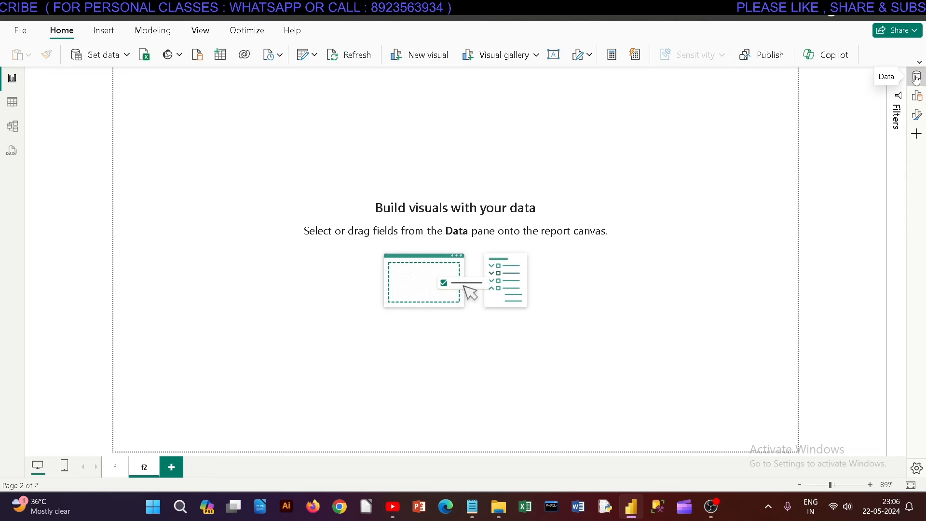
left_click(917, 78)
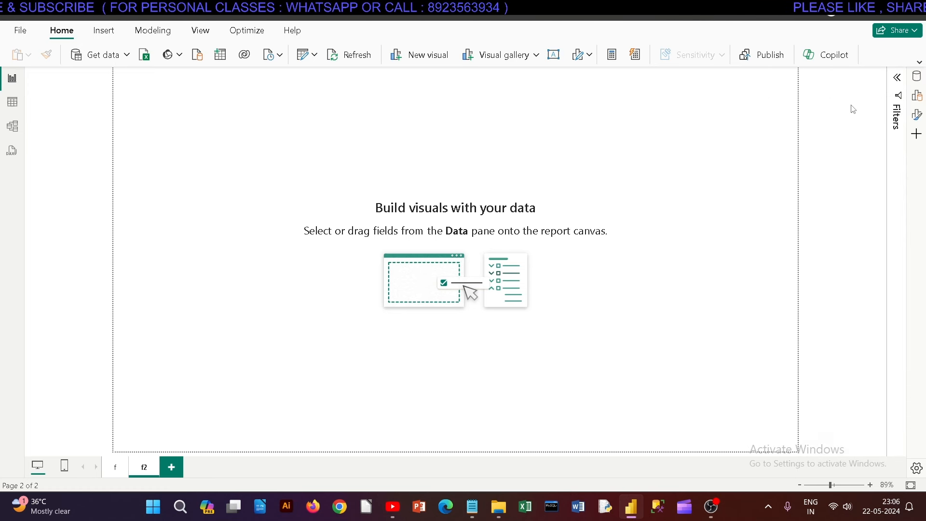
left_click(919, 79)
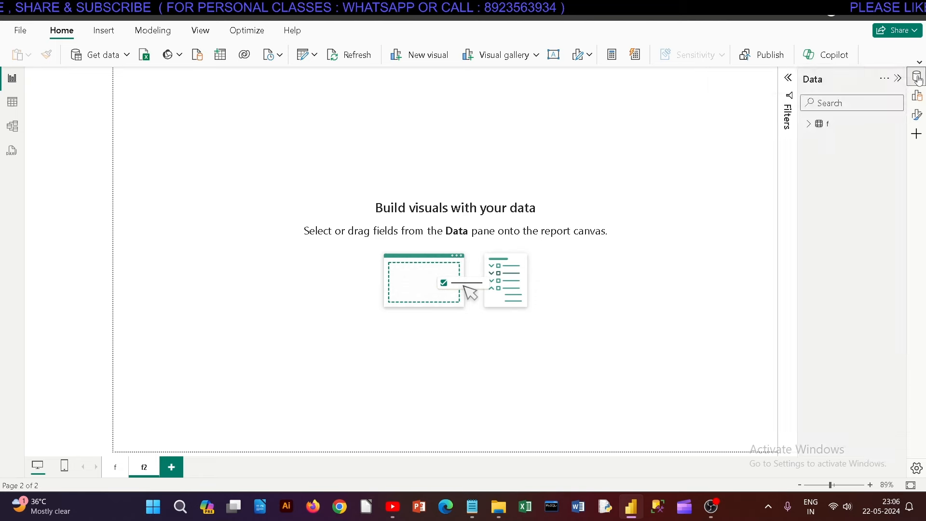
Step: Expand the field list of table f and view its rows in Table view before returning to Report view
left_click(811, 125)
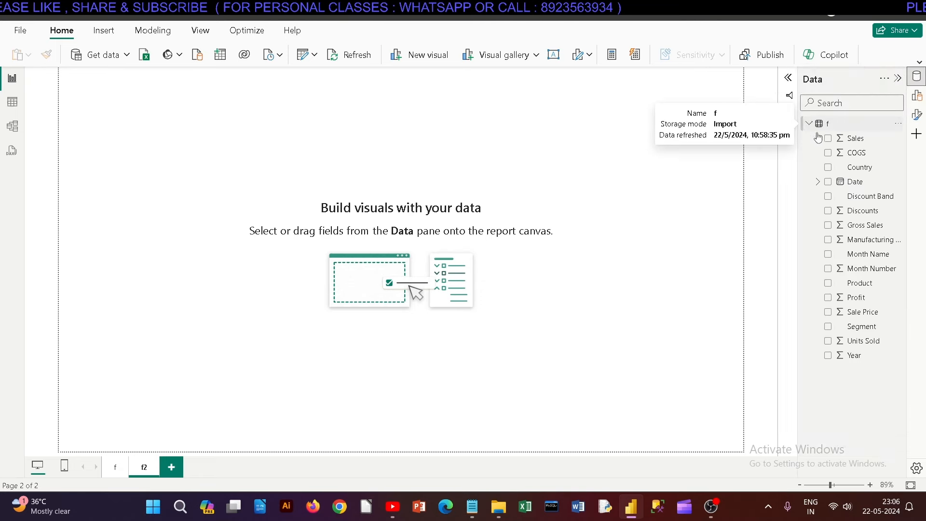
left_click(12, 102)
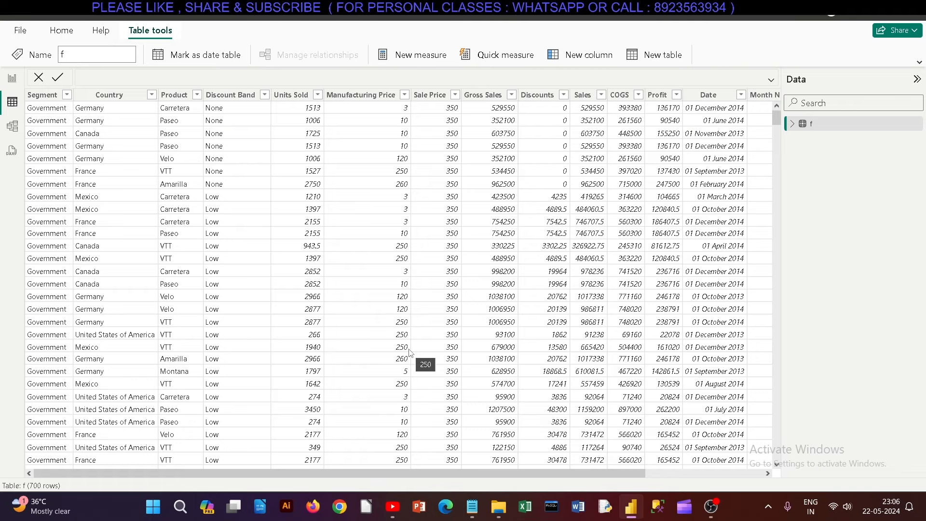
left_click(12, 79)
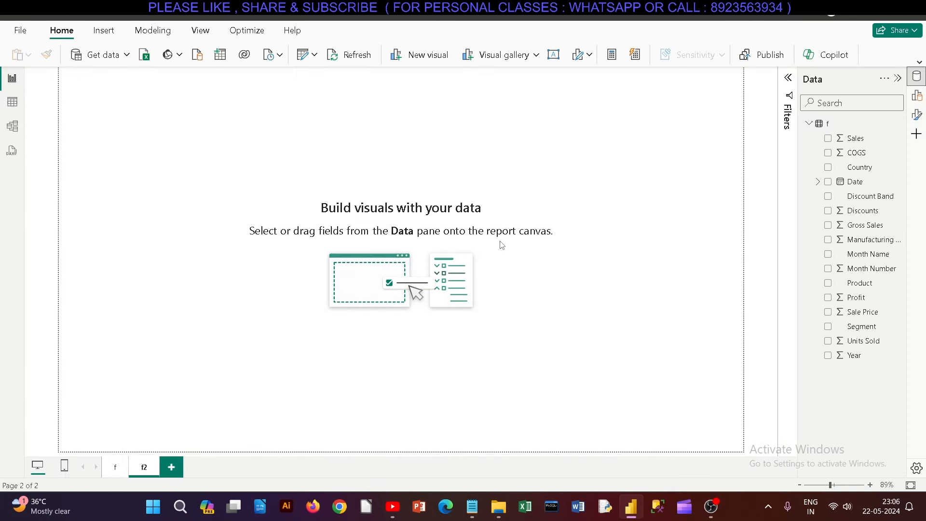